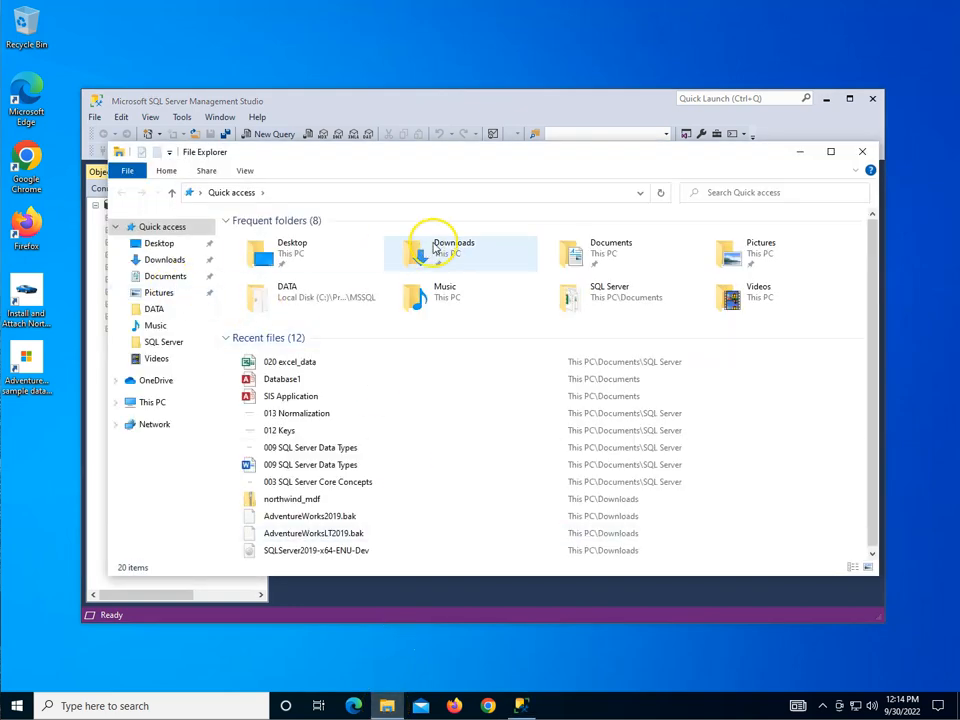
- Open the 020 excel_data workbook from the SQL Server folder in Documents, review its contact data, and close it
left_click(583, 255)
double_click(583, 255)
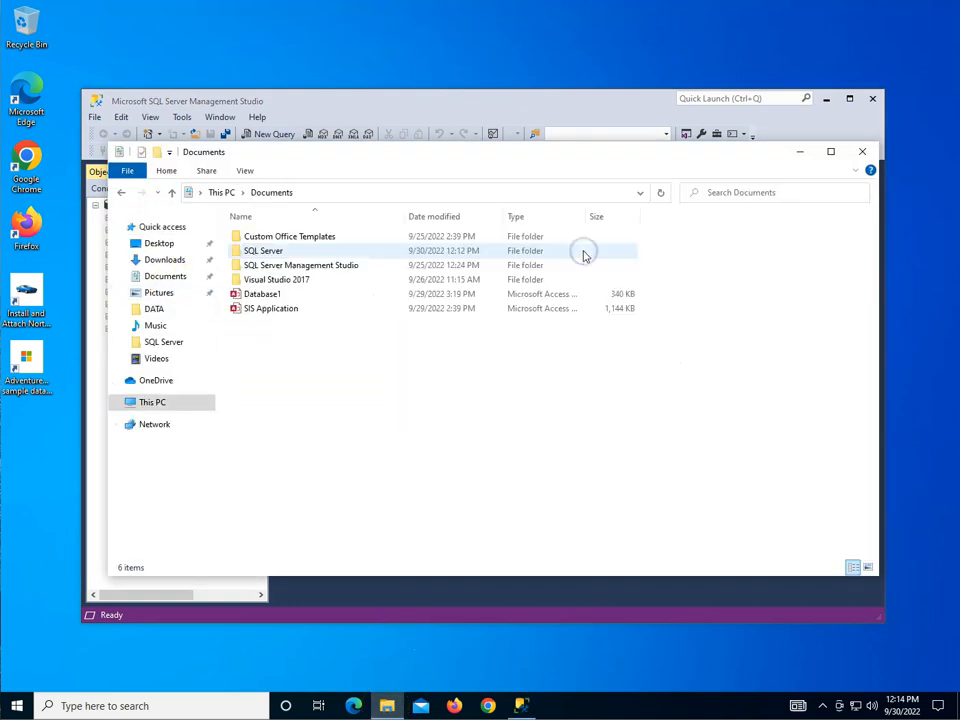
left_click(260, 251)
double_click(260, 251)
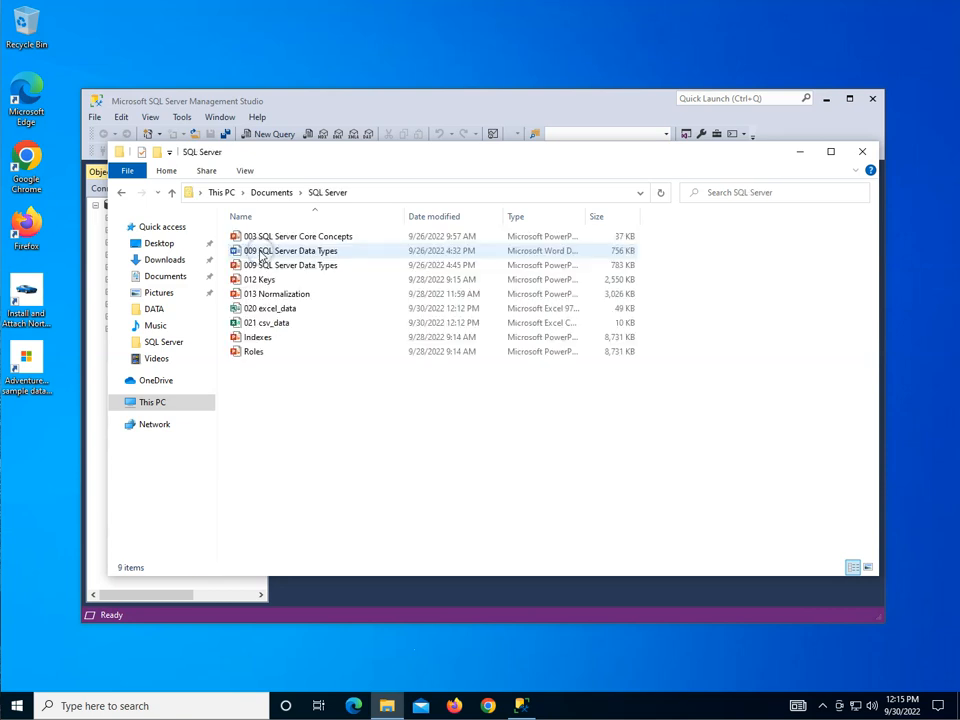
left_click(272, 310)
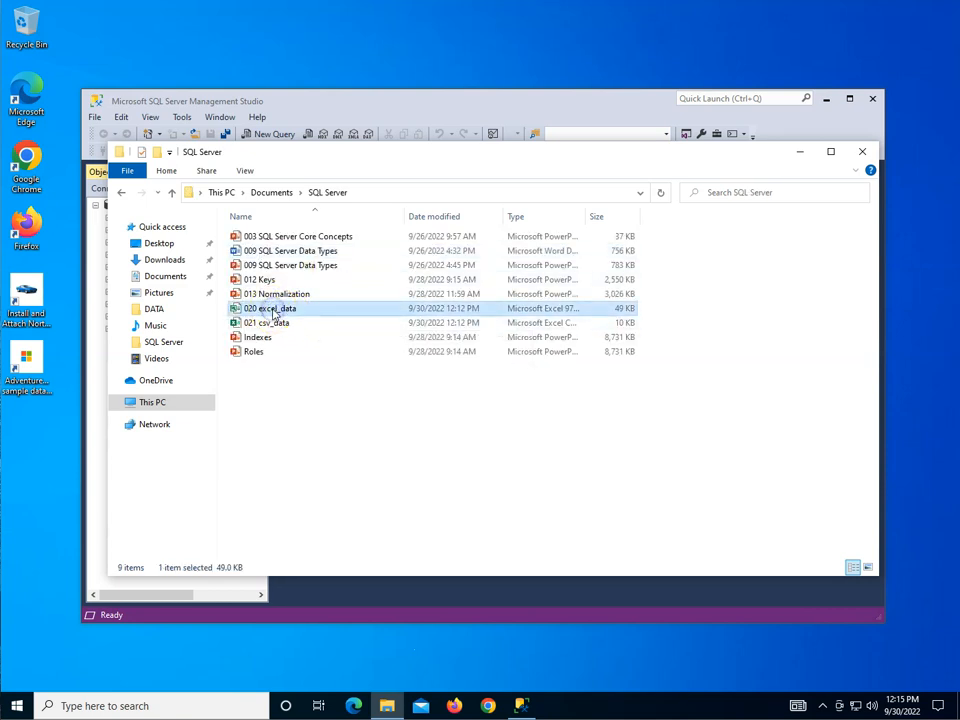
double_click(272, 310)
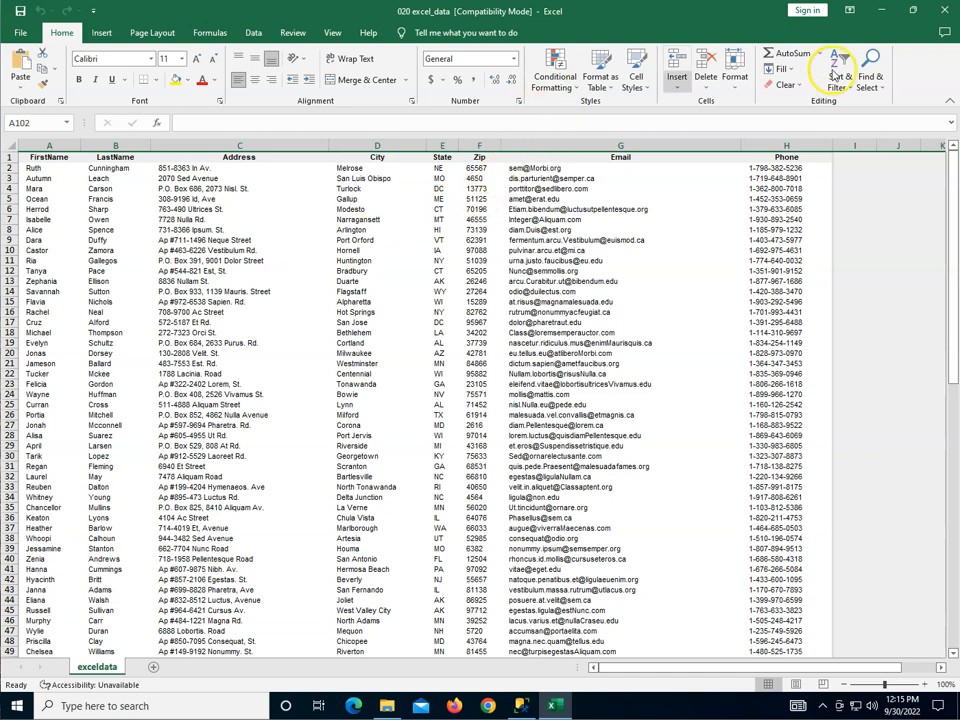
left_click(942, 12)
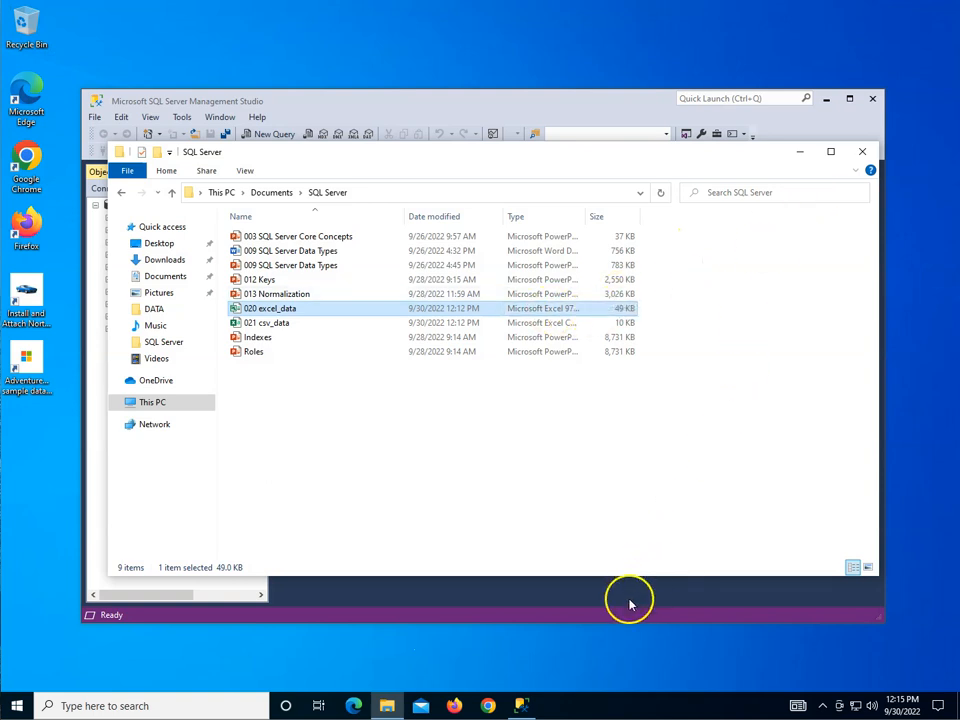
- Launch the SQL Server 2019 Import and Export Data wizard
left_click(16, 706)
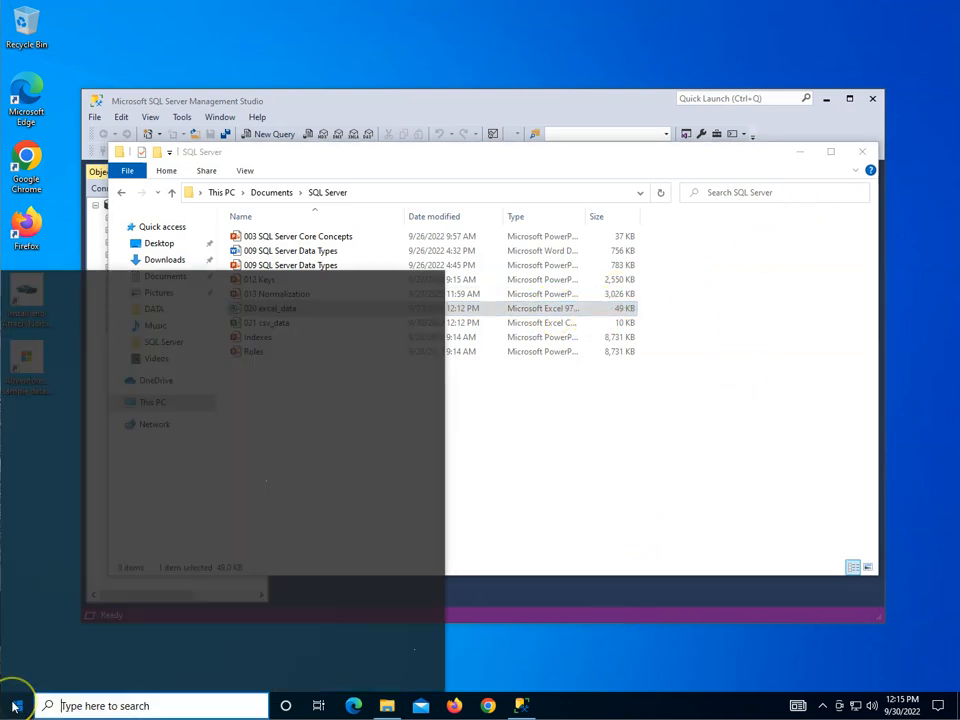
scroll(111, 533, "down", 5)
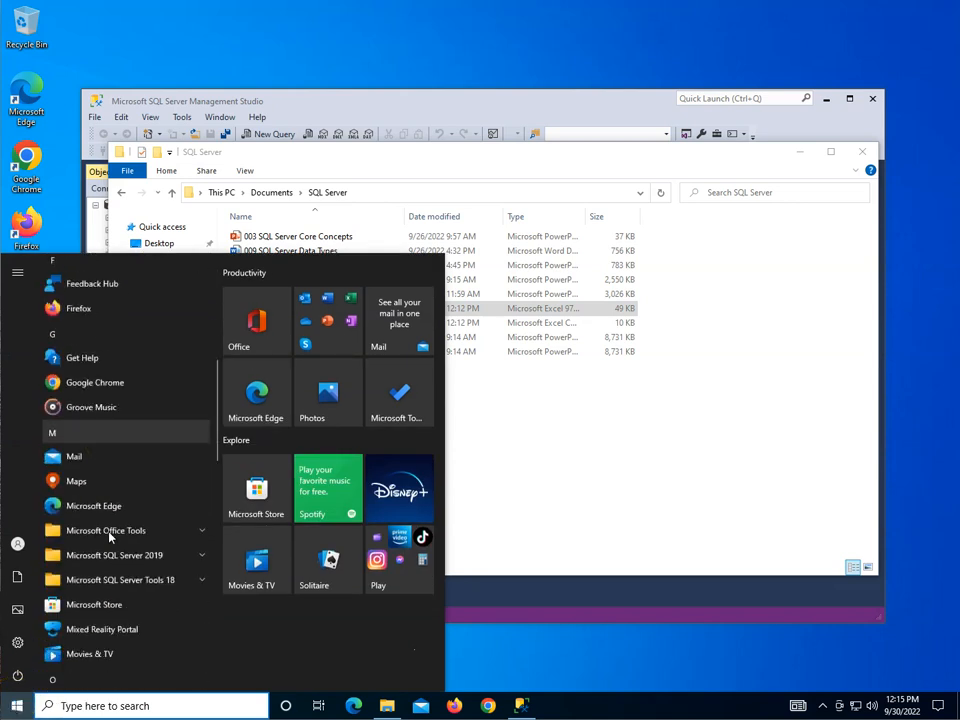
left_click(122, 527)
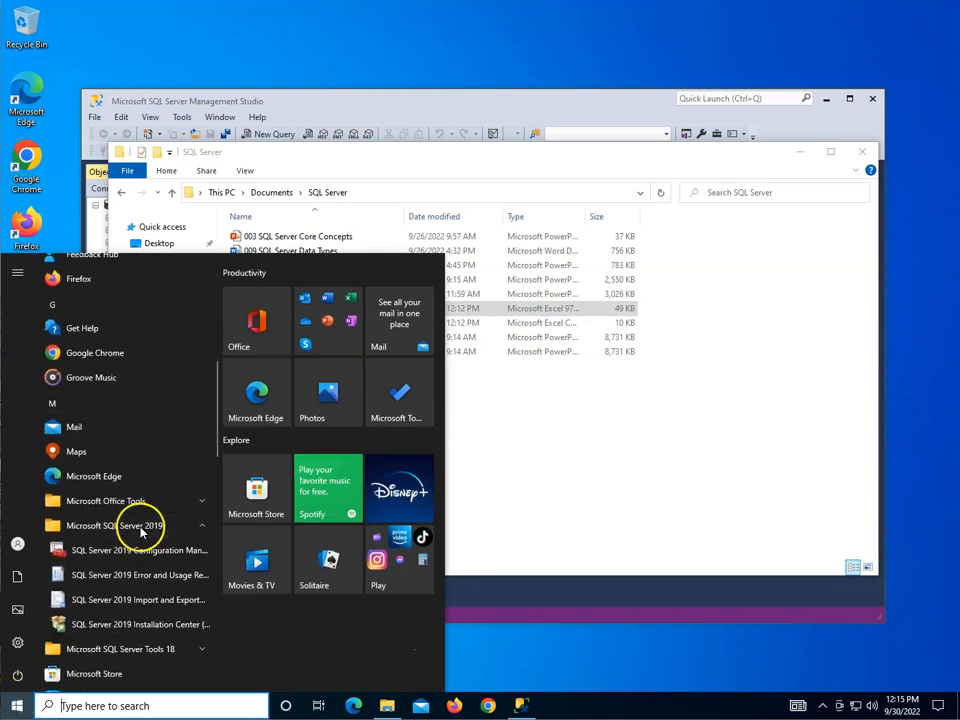
left_click(133, 600)
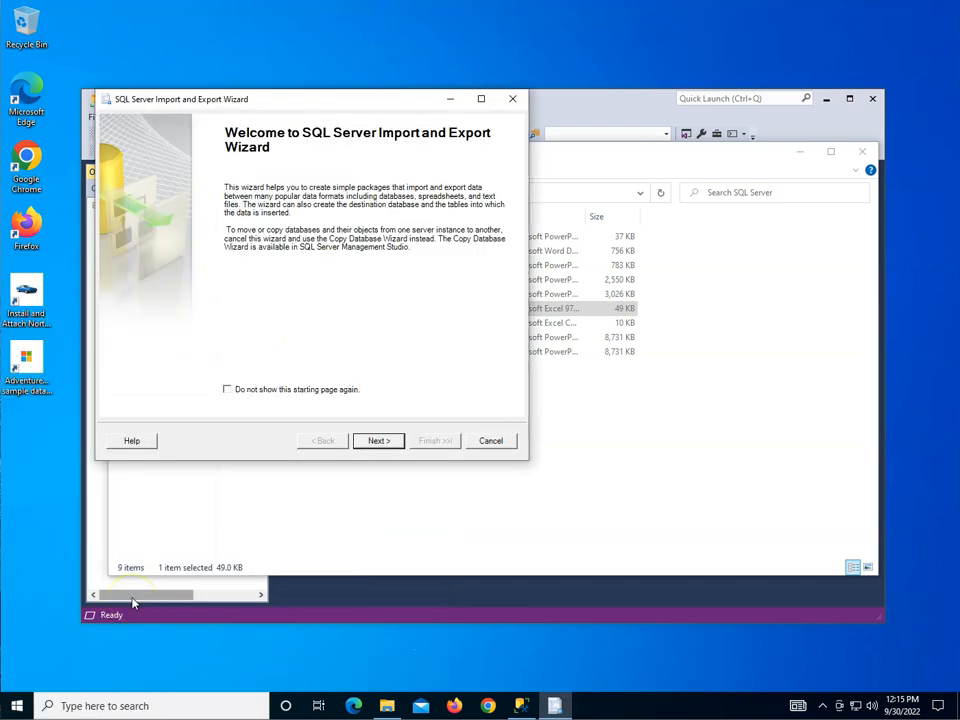
- Proceed past the wizard's welcome page and choose Microsoft Excel as the data source
left_click(384, 443)
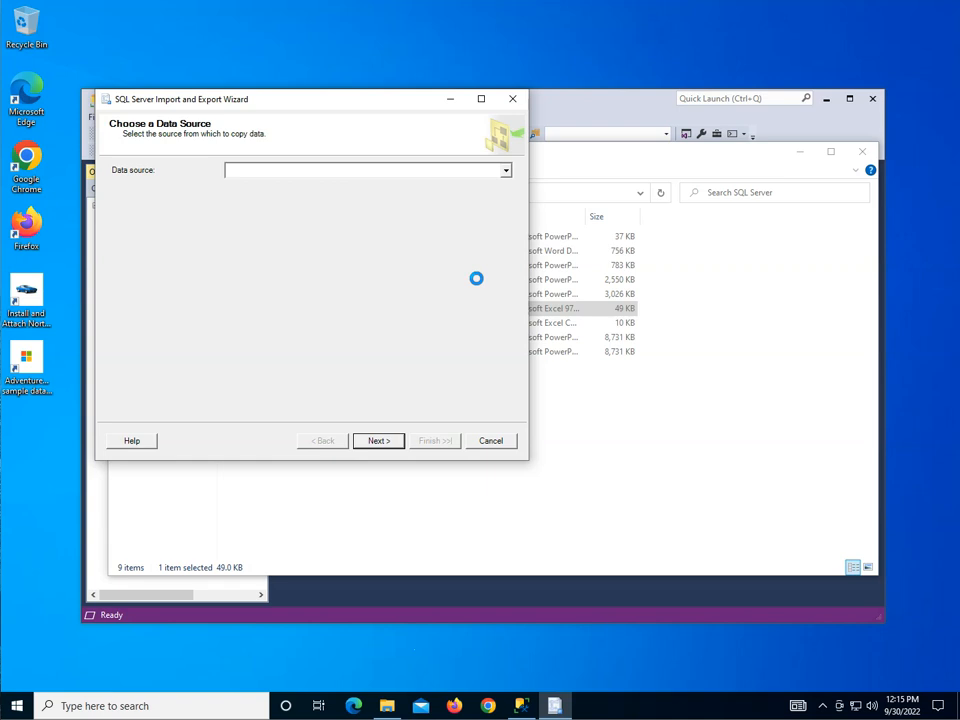
left_click(507, 171)
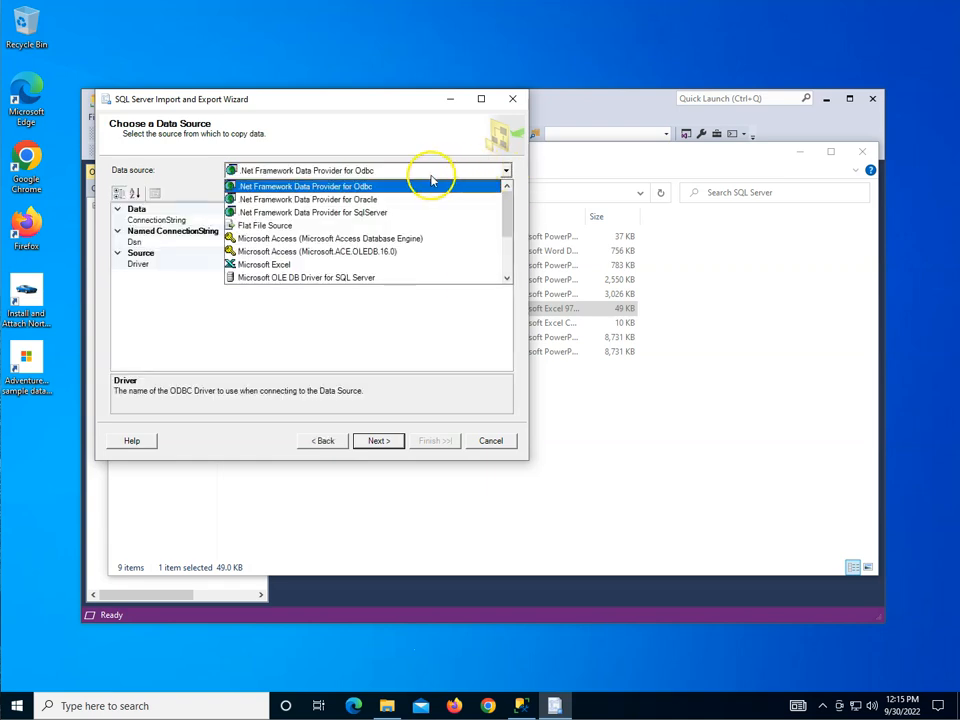
left_click(383, 266)
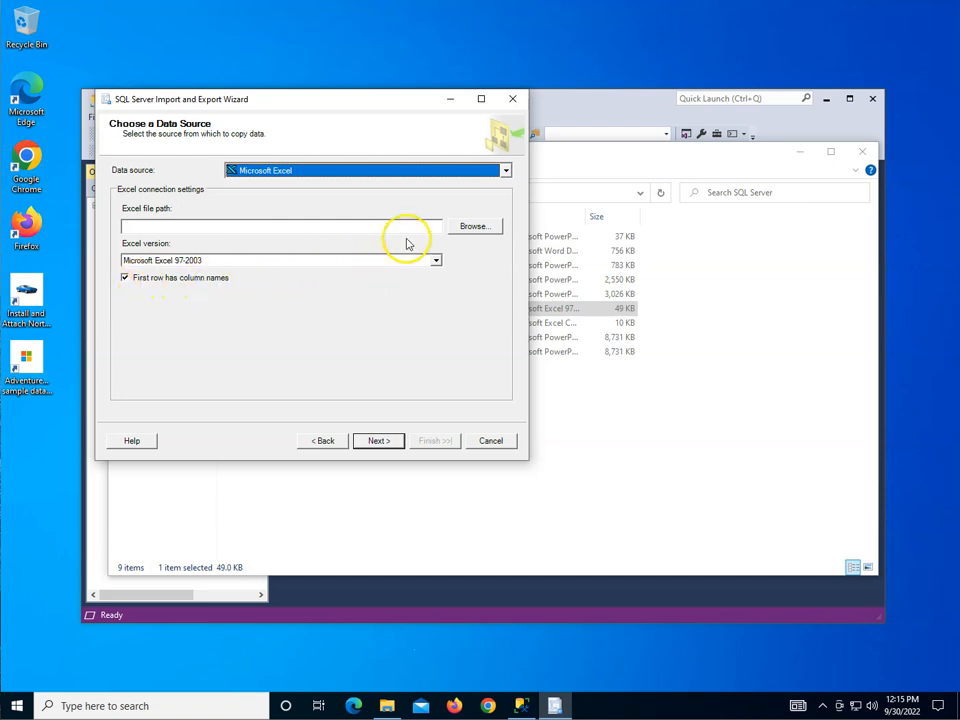
- Try to continue the import with 020 excel_data.xls from the SQL Server folder as the source file
left_click(485, 226)
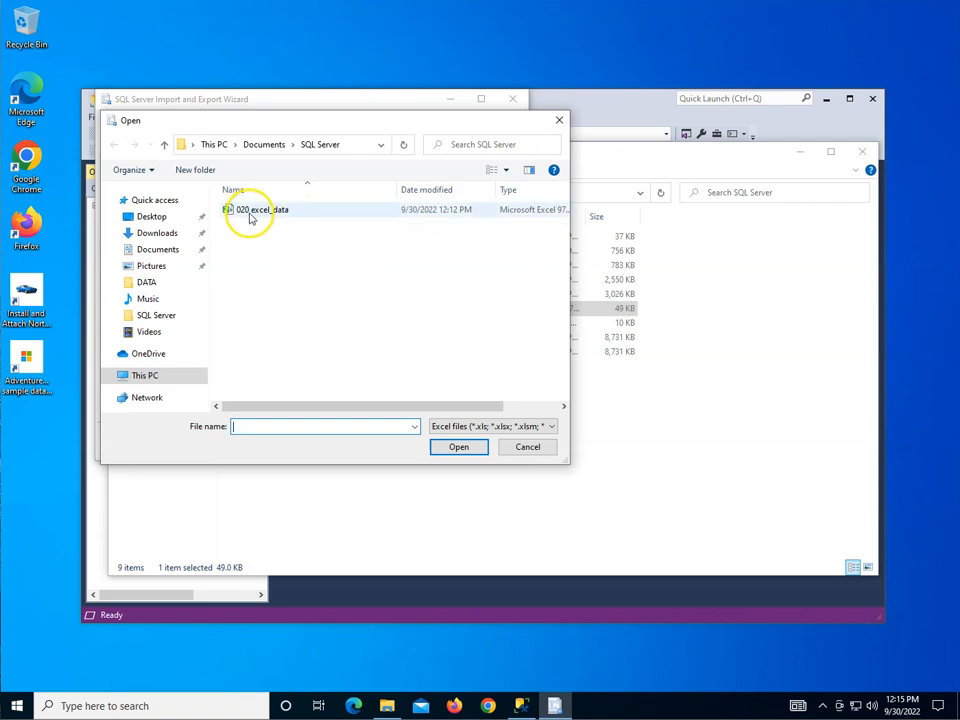
left_click(250, 216)
left_click(459, 449)
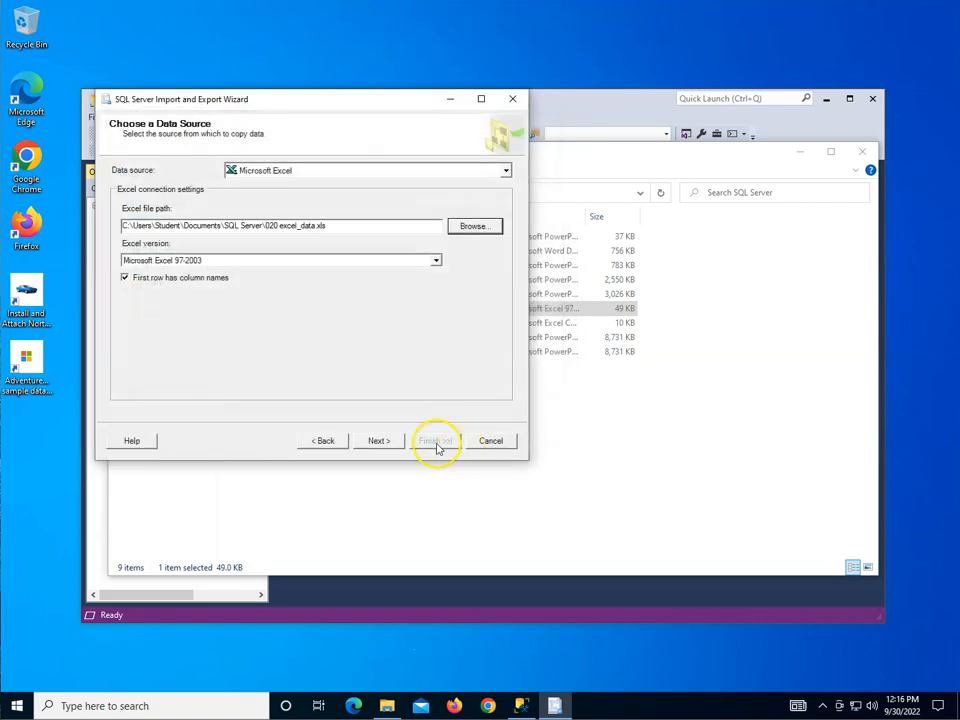
left_click(384, 442)
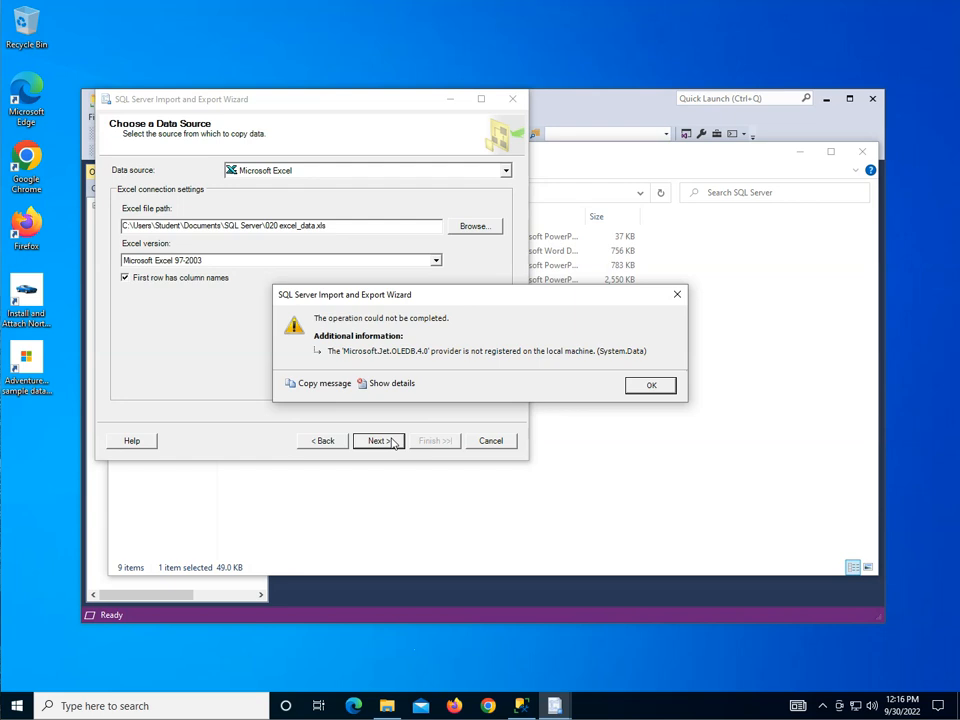
left_click(649, 385)
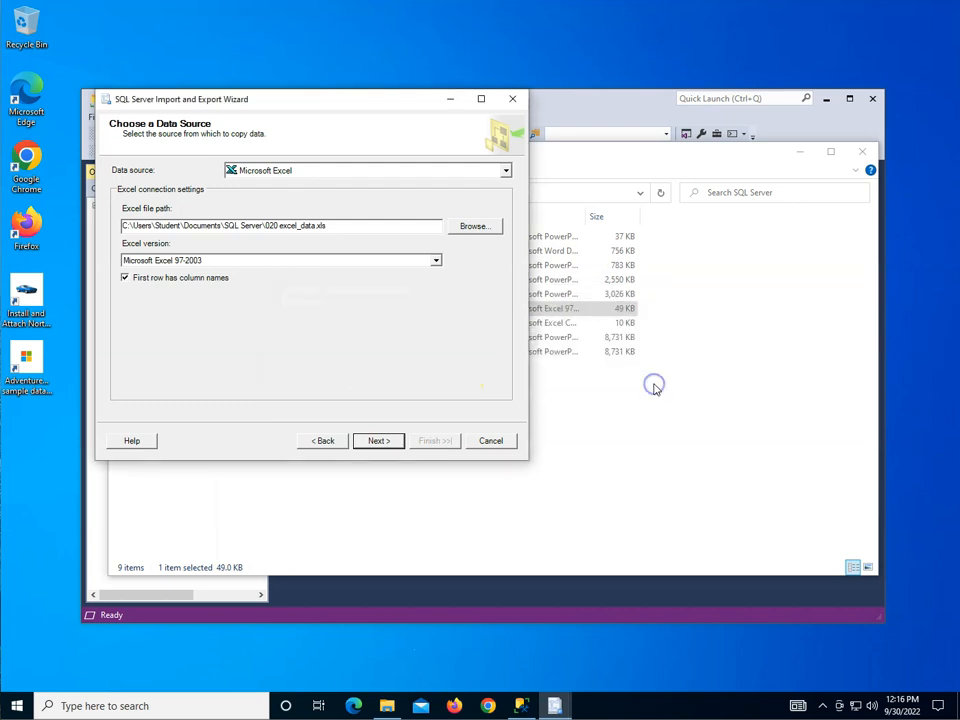
- Open 020 excel_data in Excel, save it in the SQL Server folder under the same name as an Excel Workbook, and close it
left_click(703, 395)
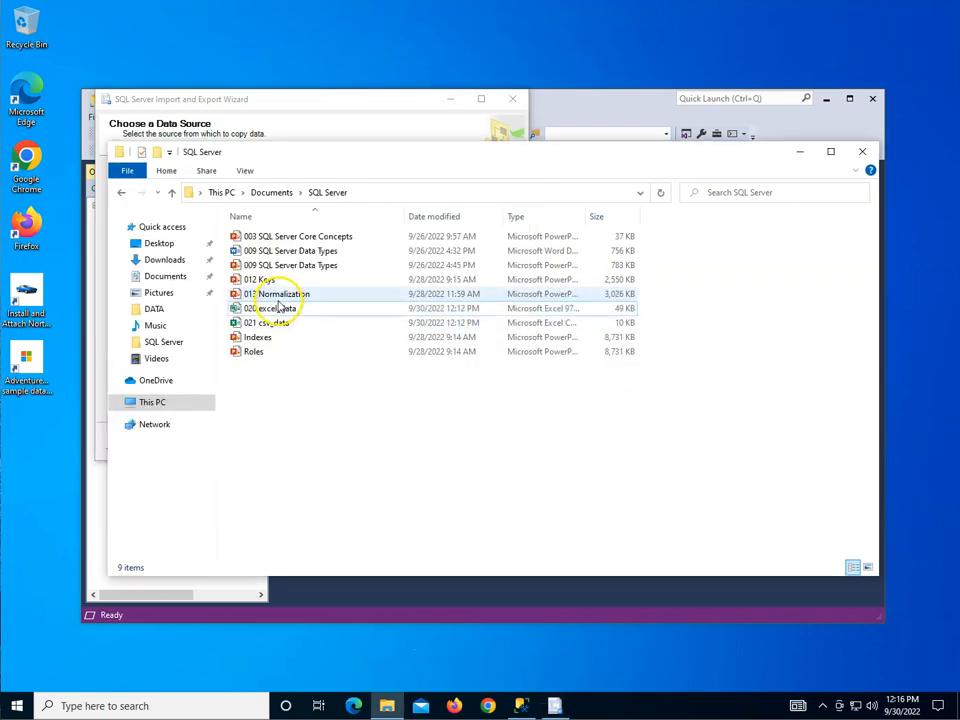
left_click(268, 312)
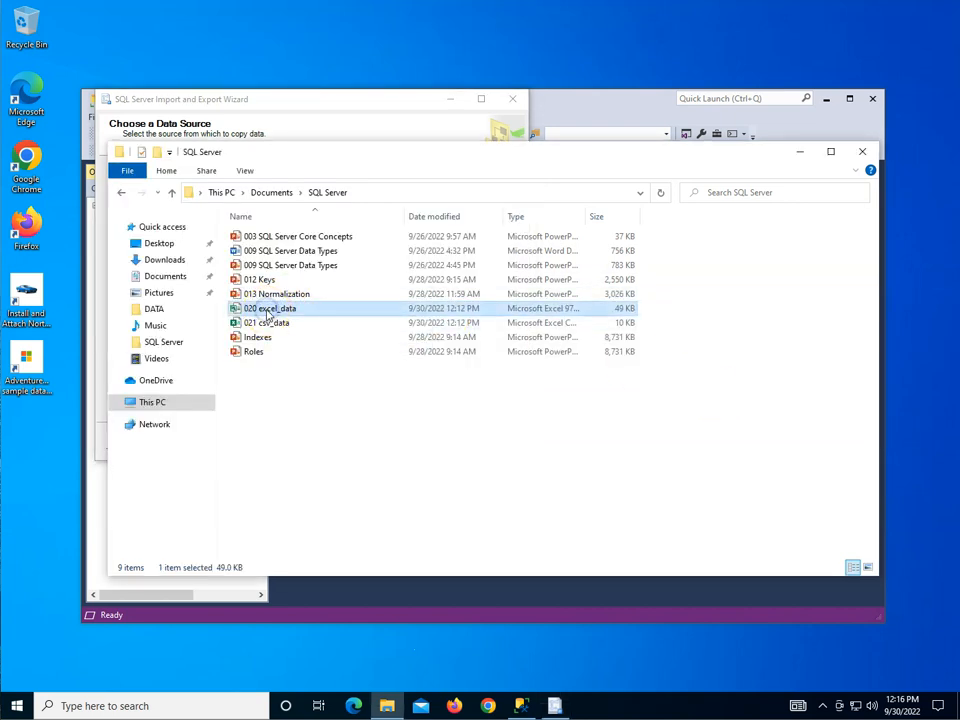
double_click(268, 312)
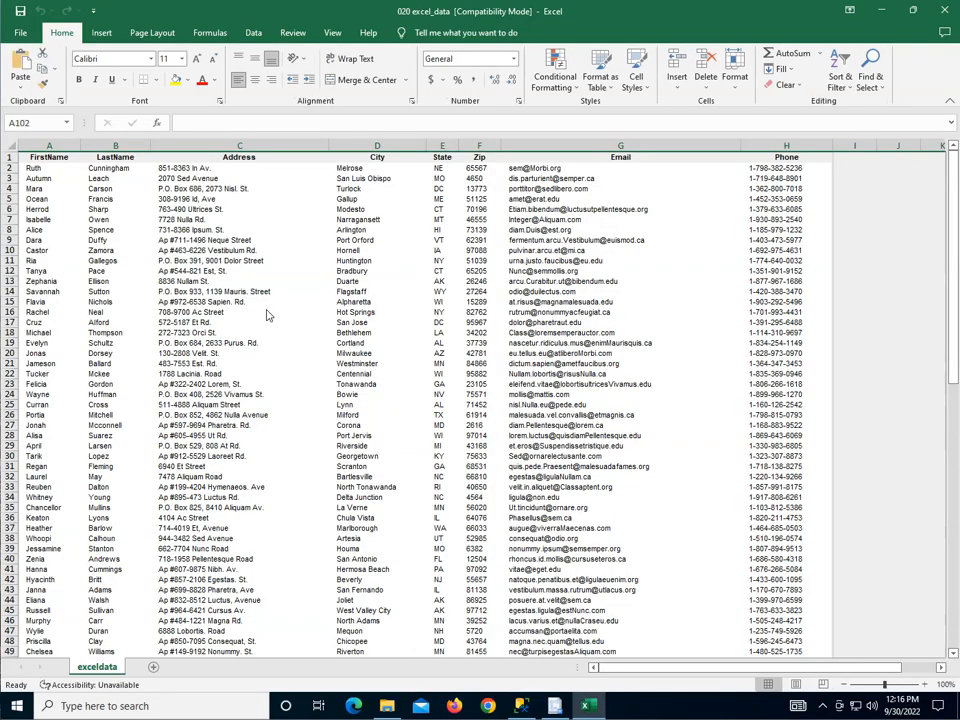
left_click(22, 34)
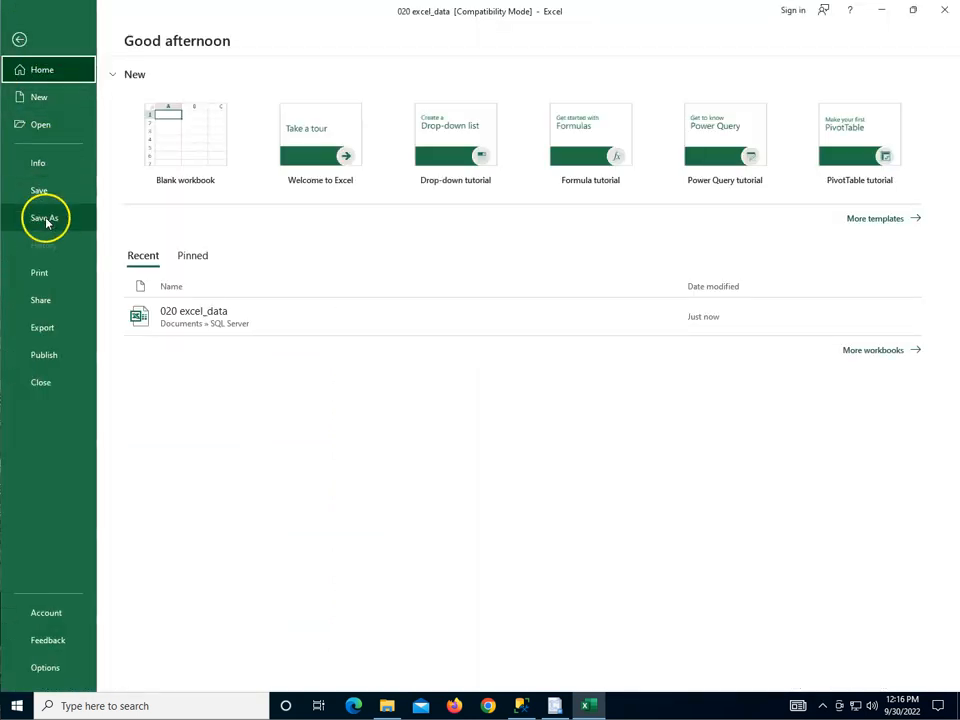
left_click(45, 217)
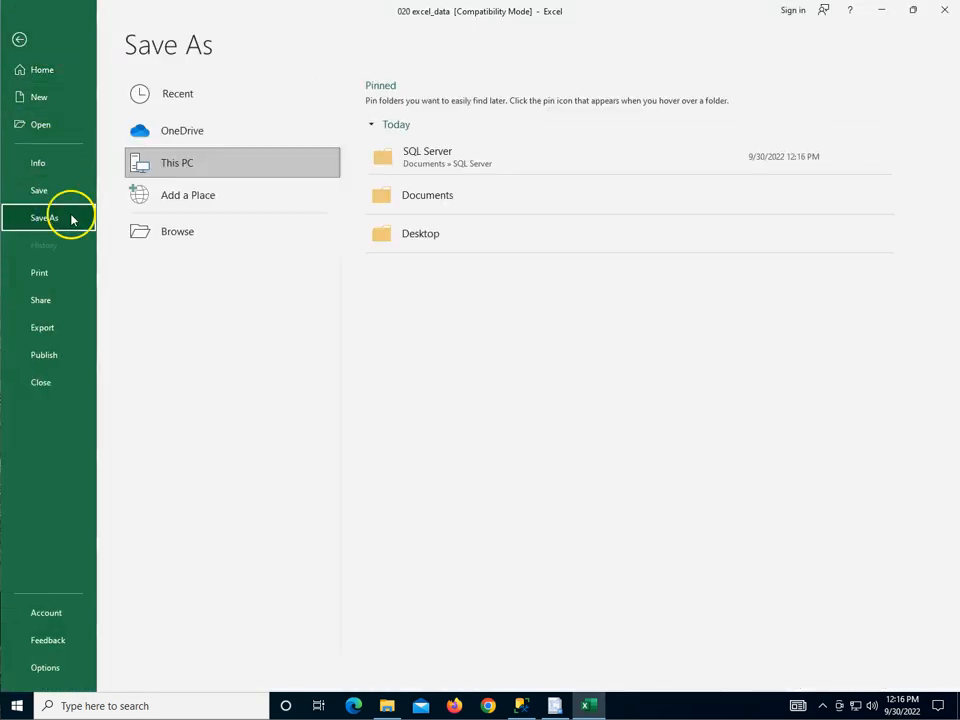
left_click(424, 155)
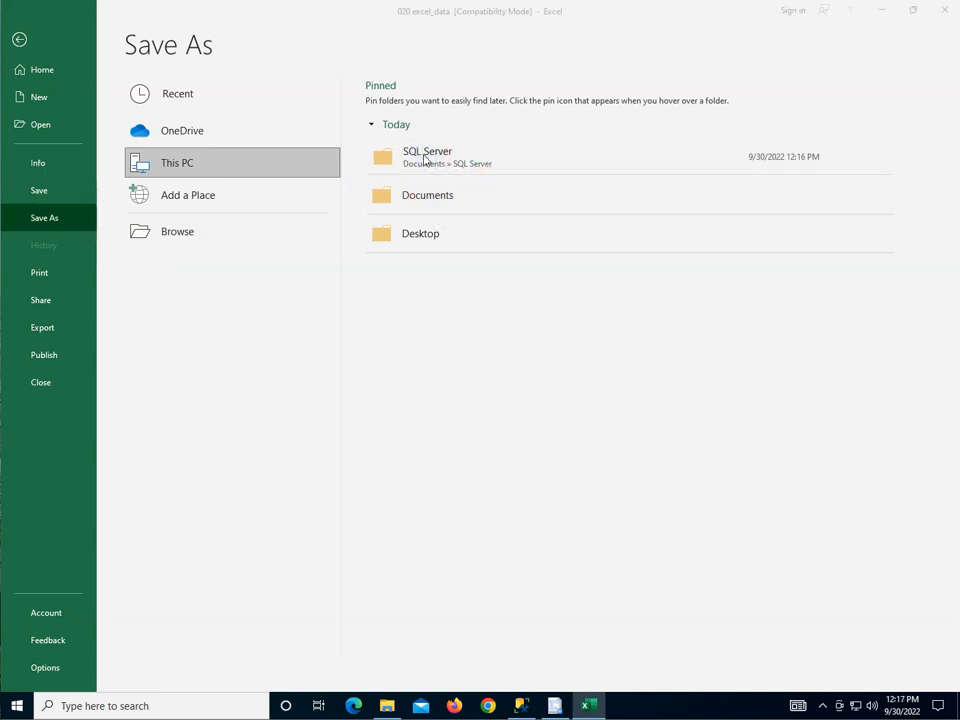
left_click(150, 282)
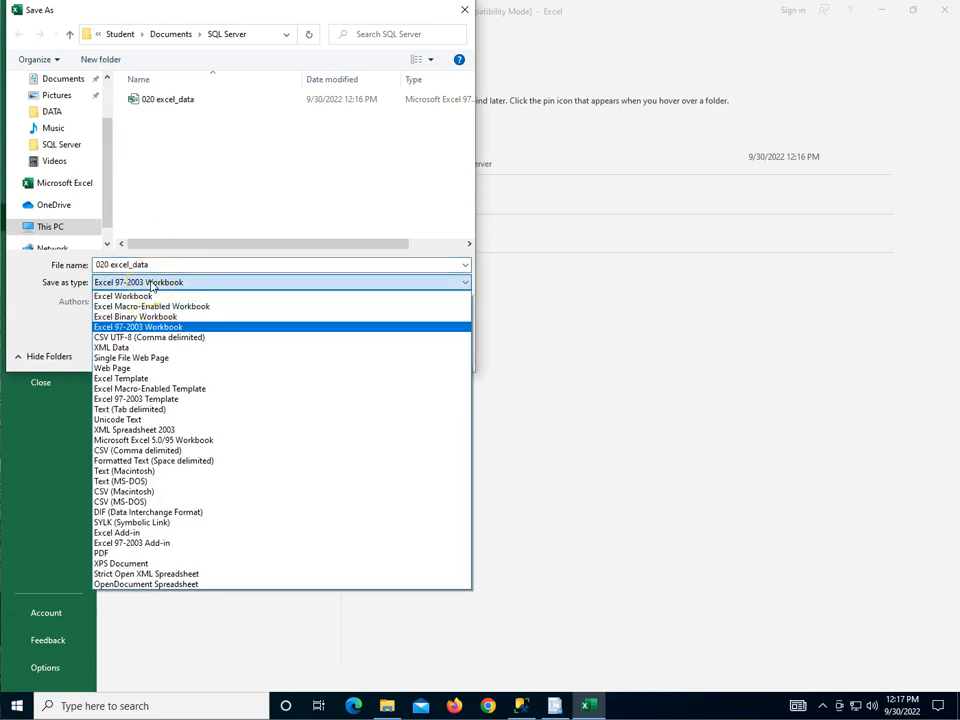
left_click(124, 296)
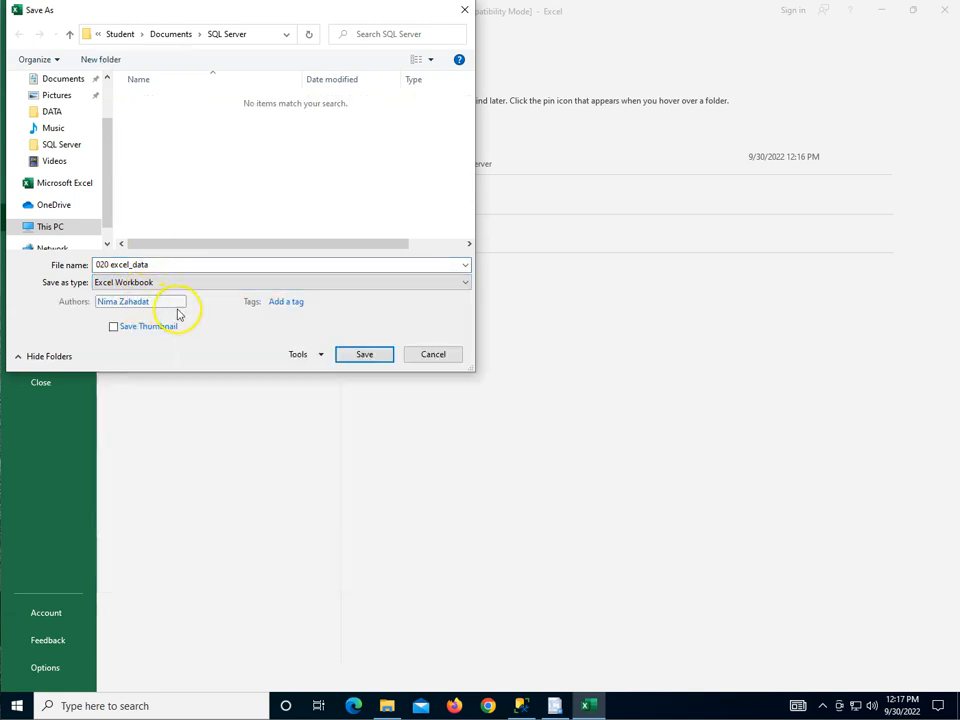
left_click(373, 357)
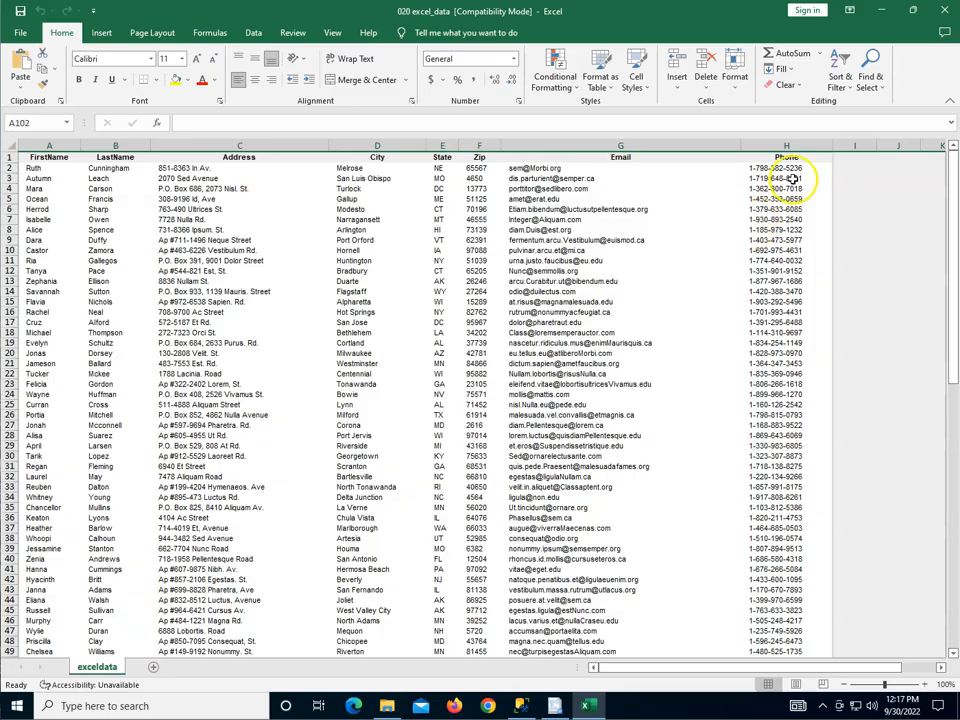
left_click(943, 11)
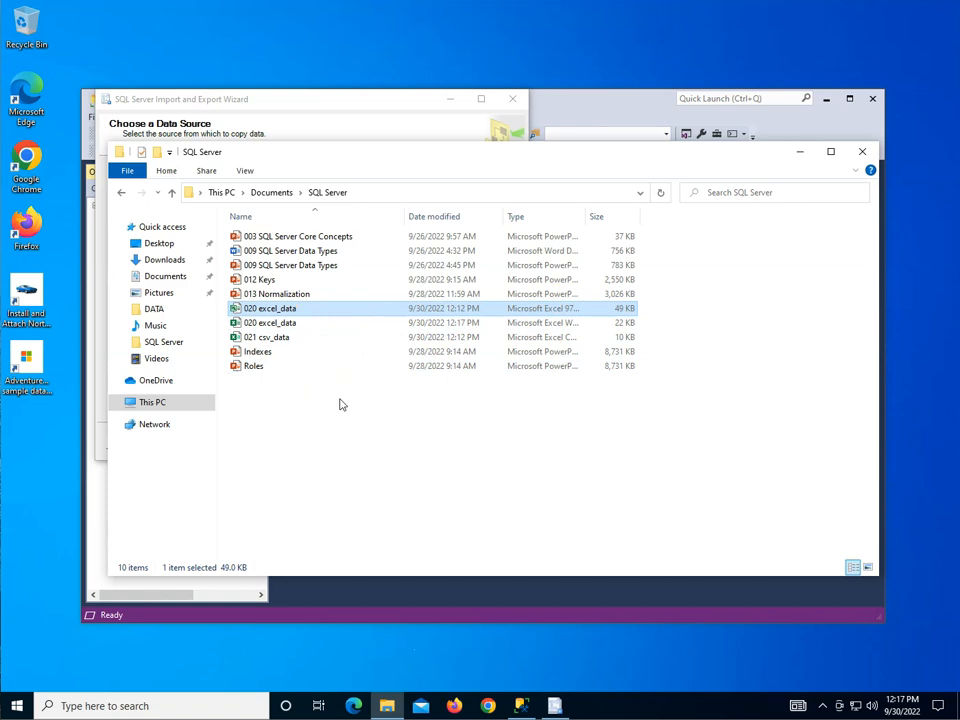
- Back in the import wizard, set the Excel version to Microsoft Excel 2016, use 020 excel_data.xlsx as the source file, and continue to the destination page
left_click(555, 705)
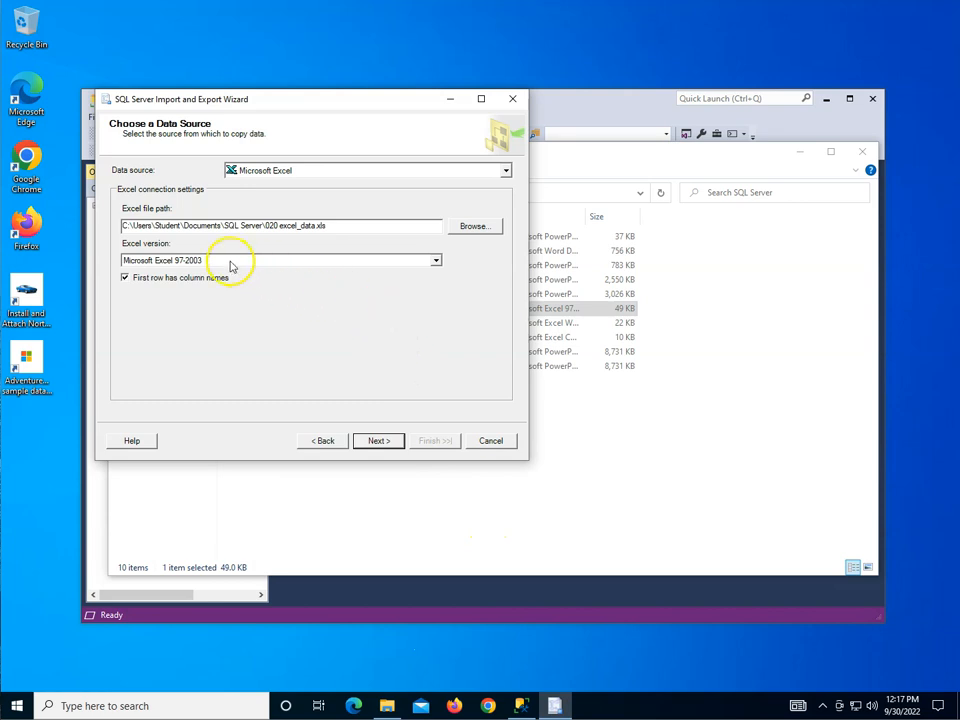
left_click(436, 260)
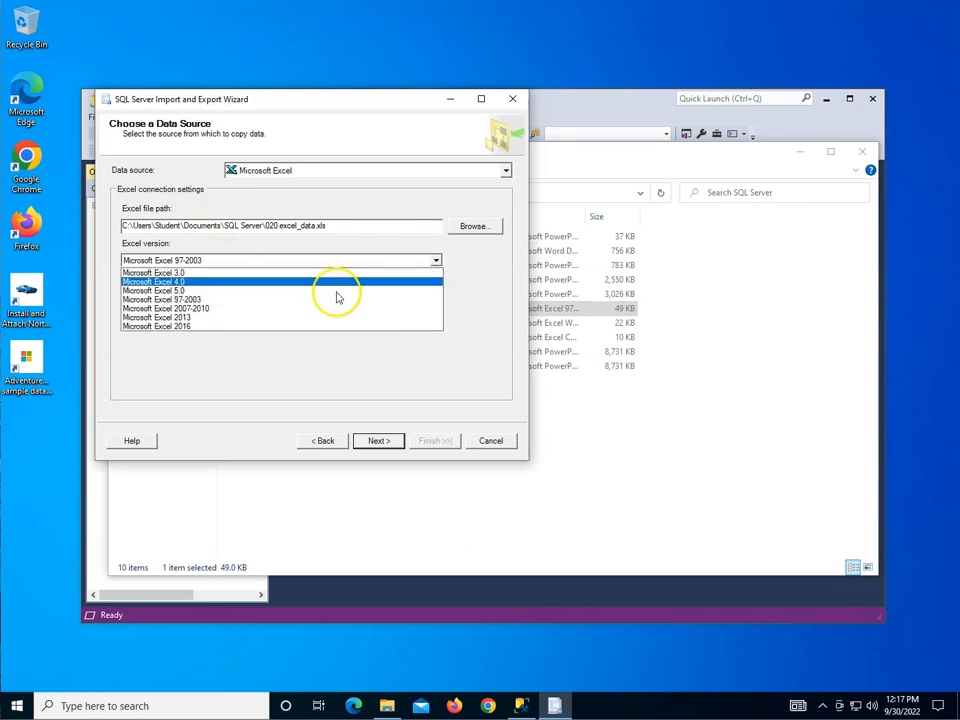
left_click(318, 326)
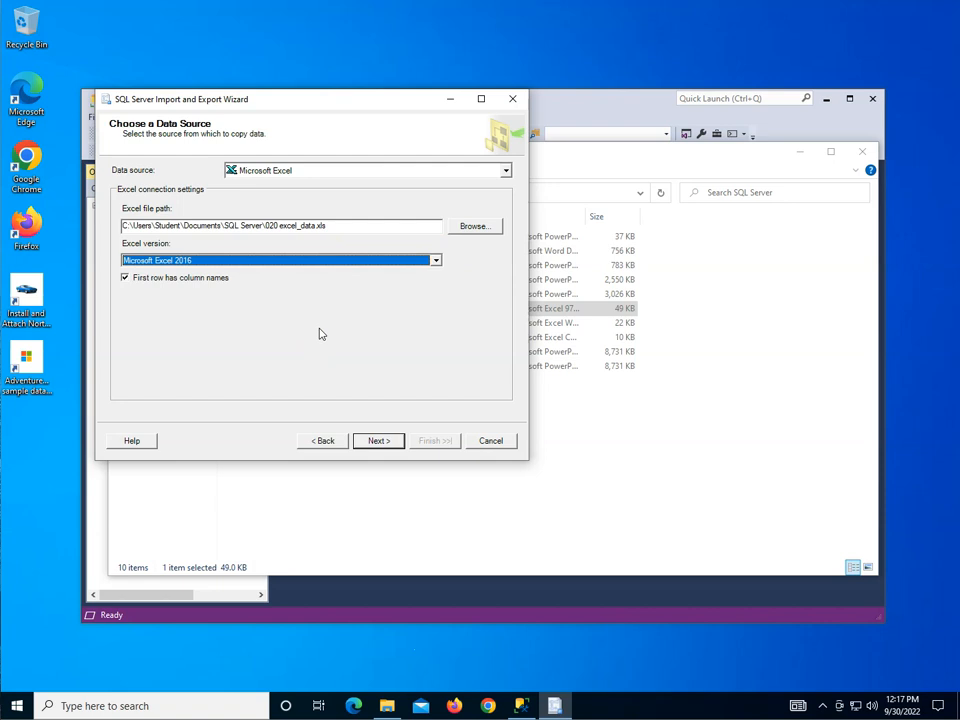
left_click(472, 226)
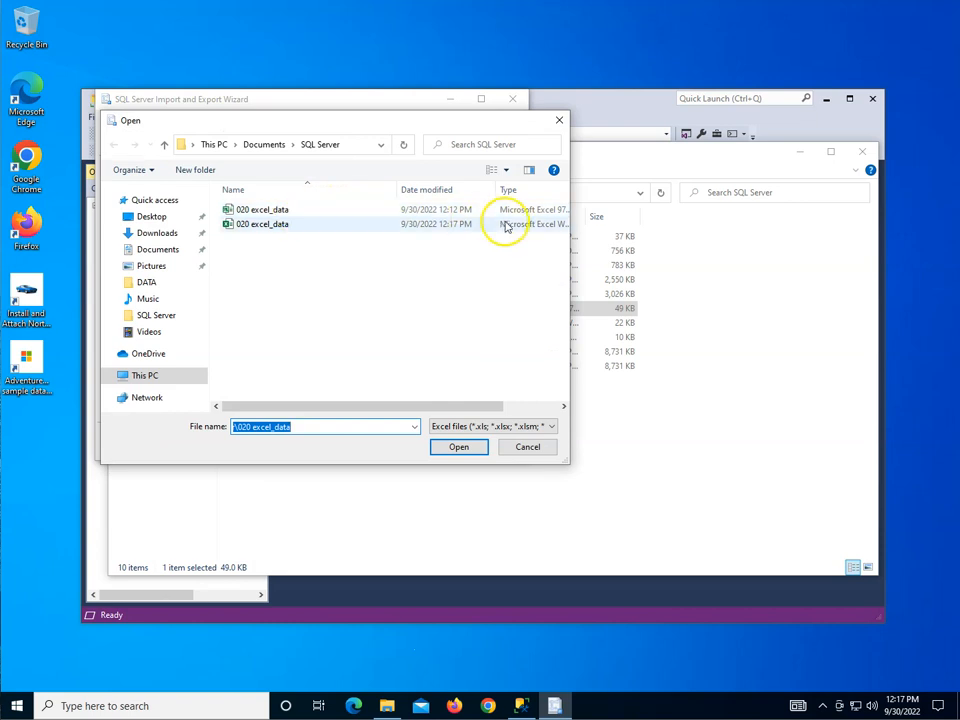
left_click(356, 224)
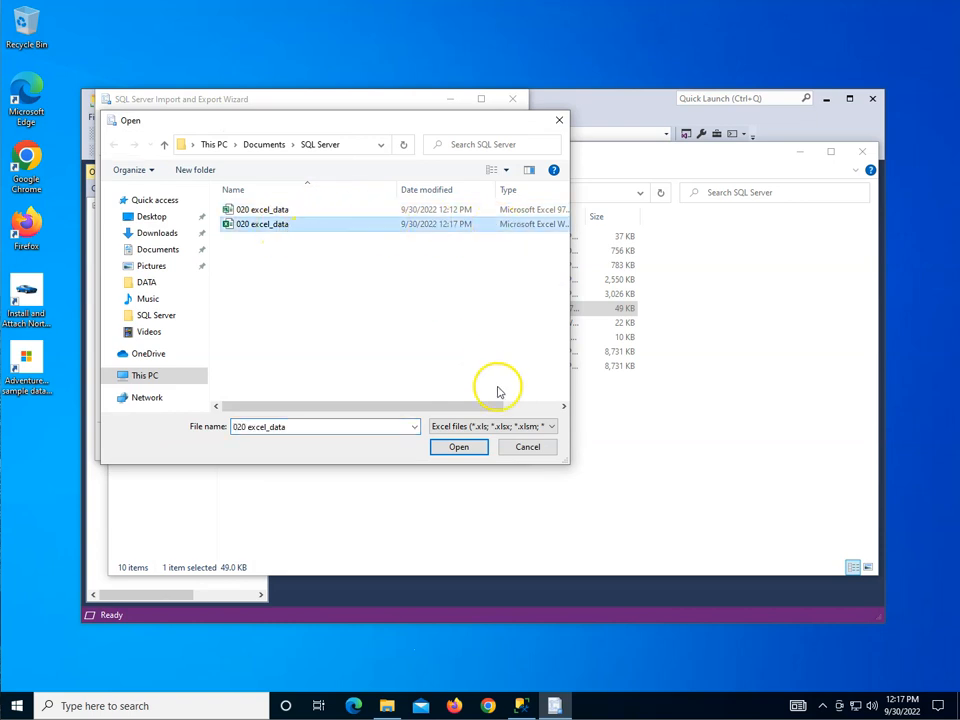
left_click(459, 447)
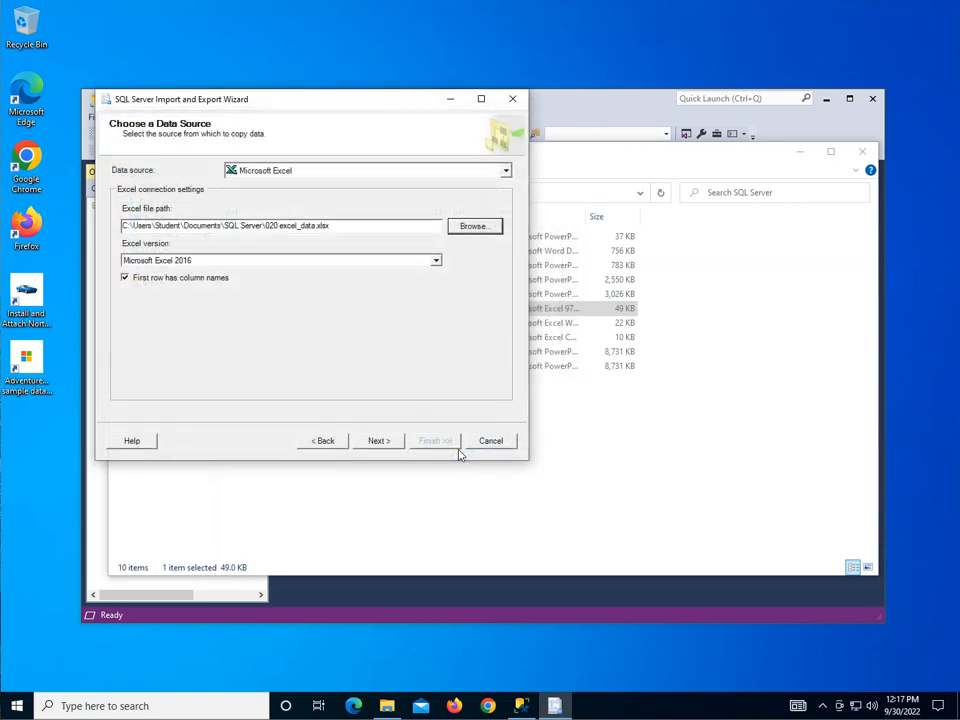
left_click(378, 441)
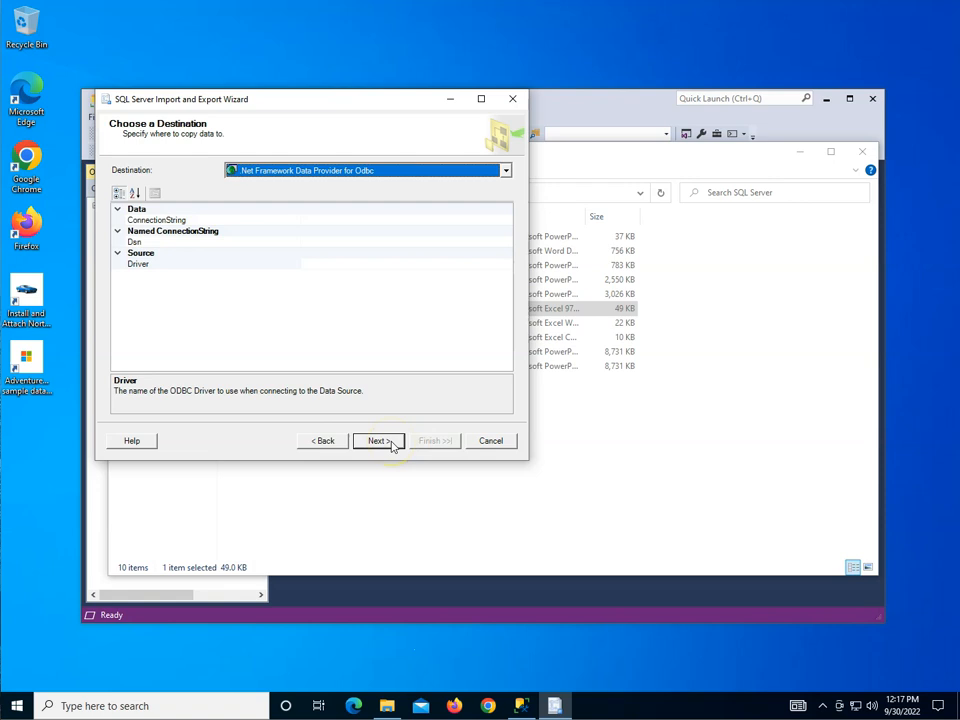
- Choose Microsoft OLE DB Provider for SQL Server as the destination for the import
left_click(506, 171)
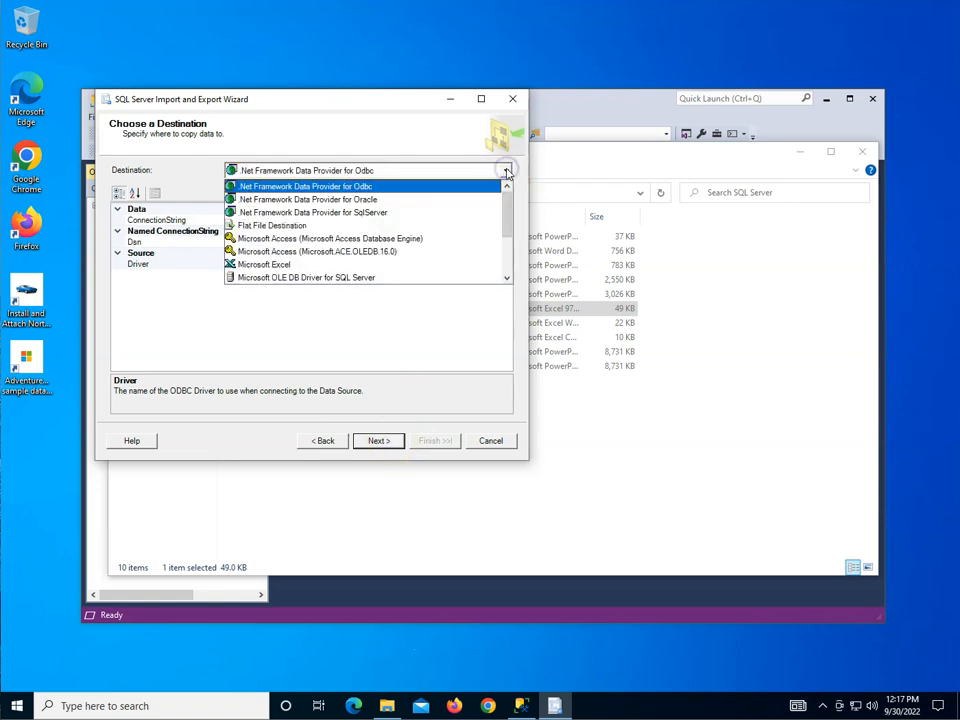
scroll(380, 265, "down", 1)
left_click(373, 278)
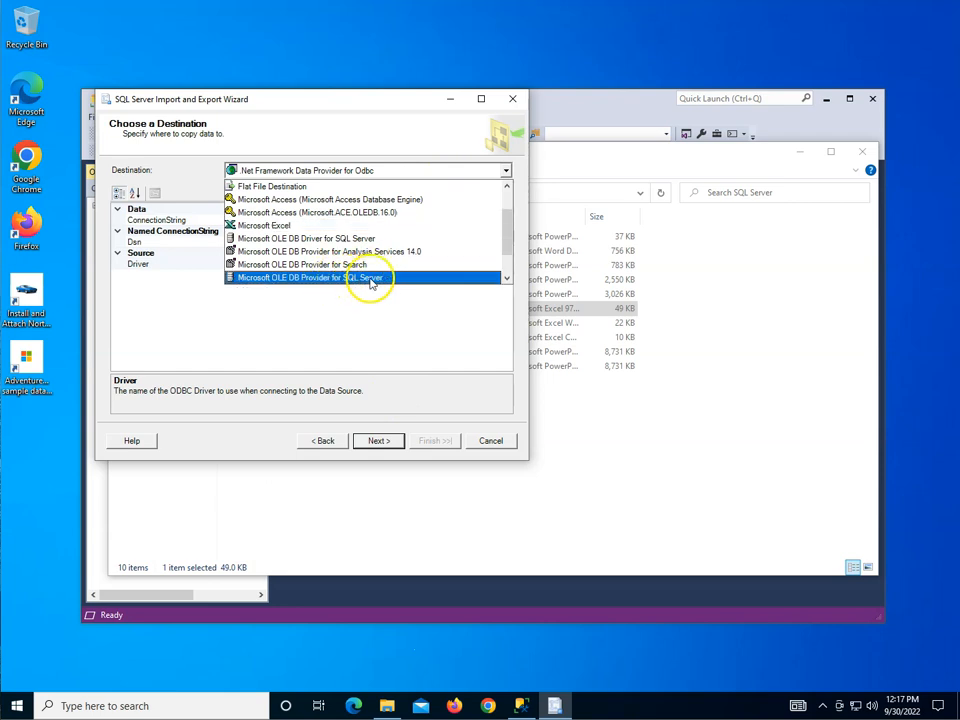
left_click(370, 279)
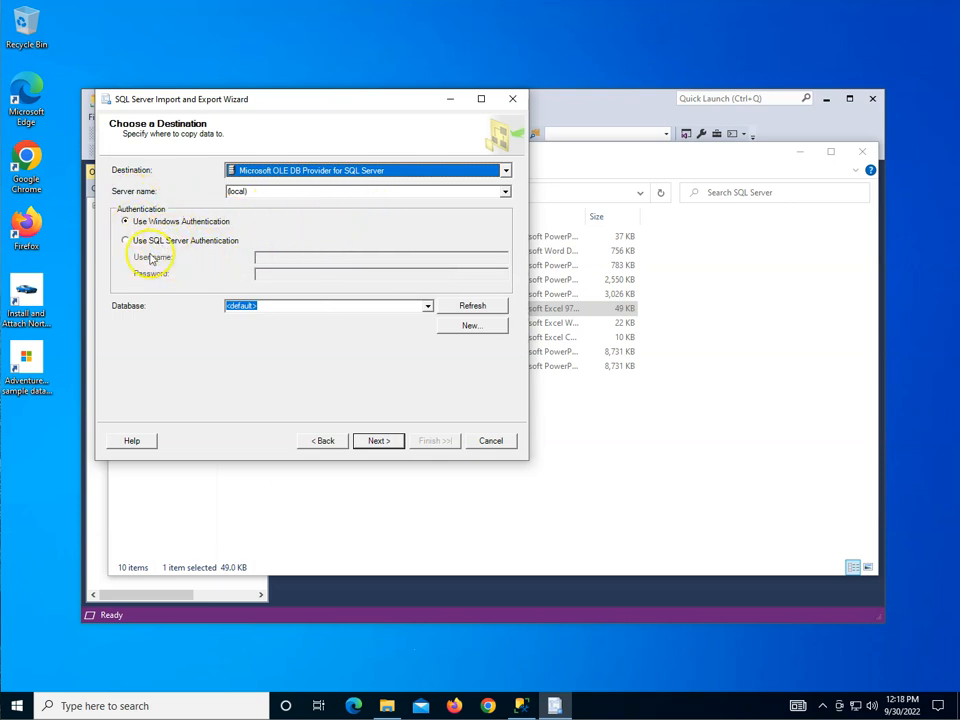
- Create a new destination database named Test with the default file settings and continue to the table copy options
left_click(428, 307)
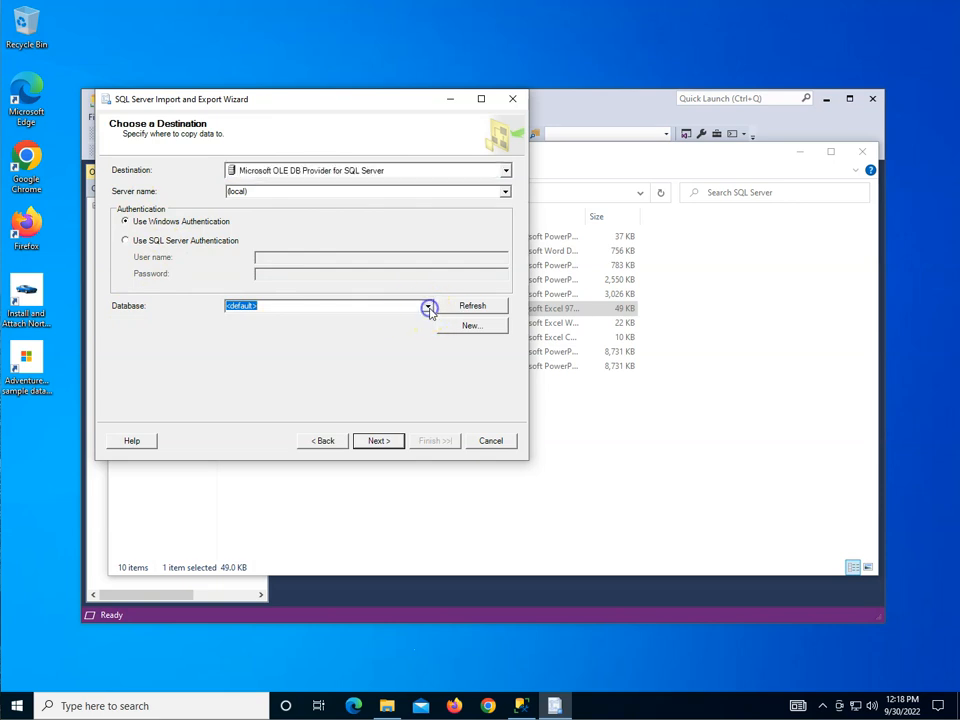
left_click(429, 378)
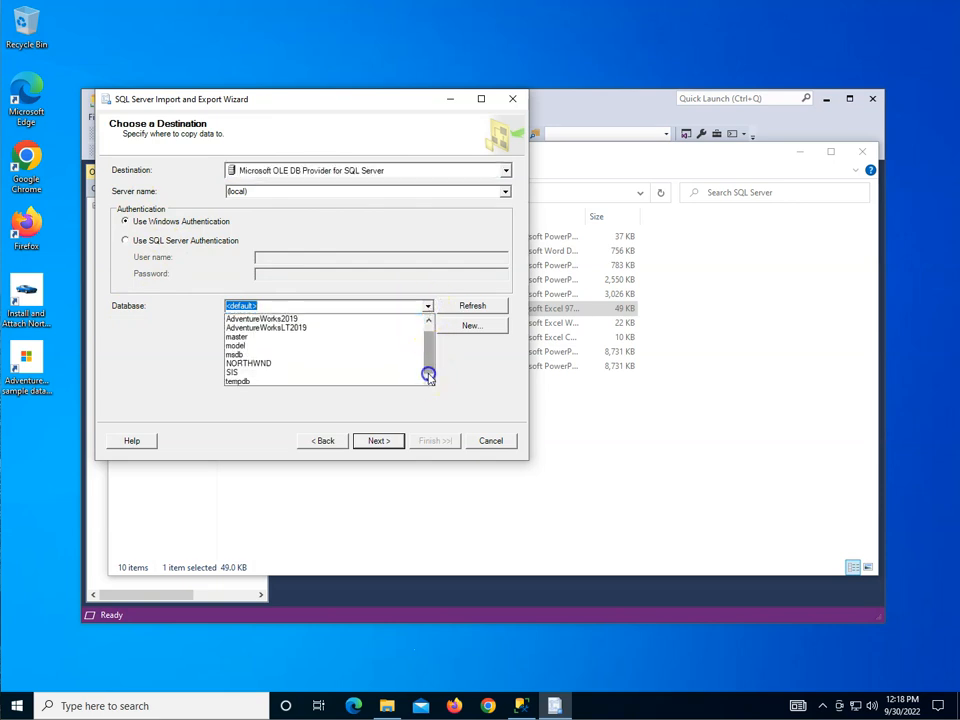
left_click(429, 318)
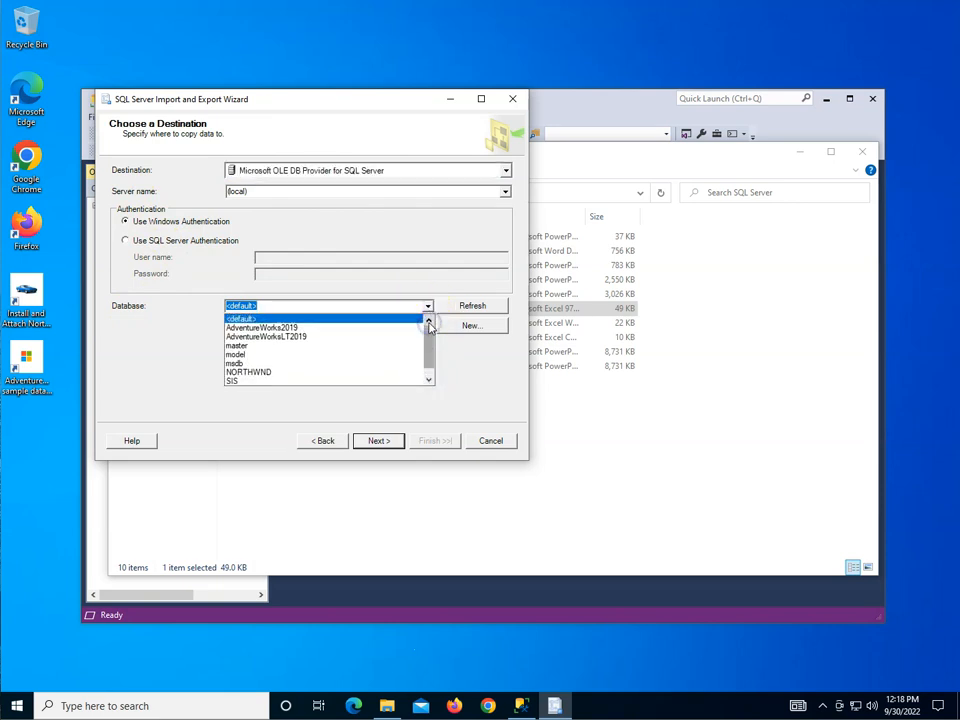
left_click(470, 329)
left_click(469, 328)
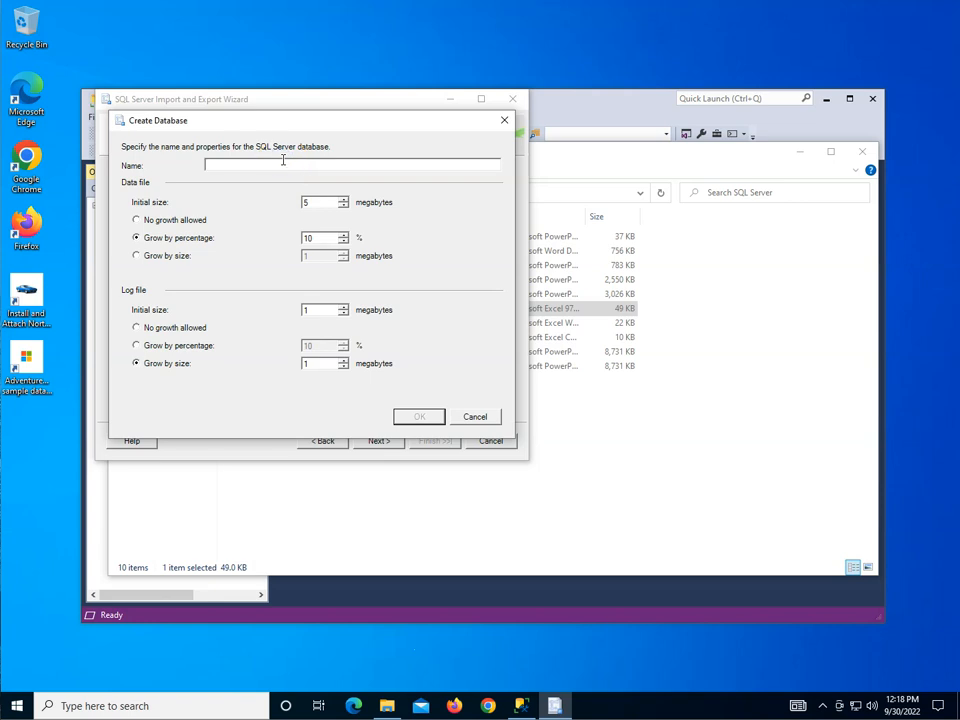
type("Test")
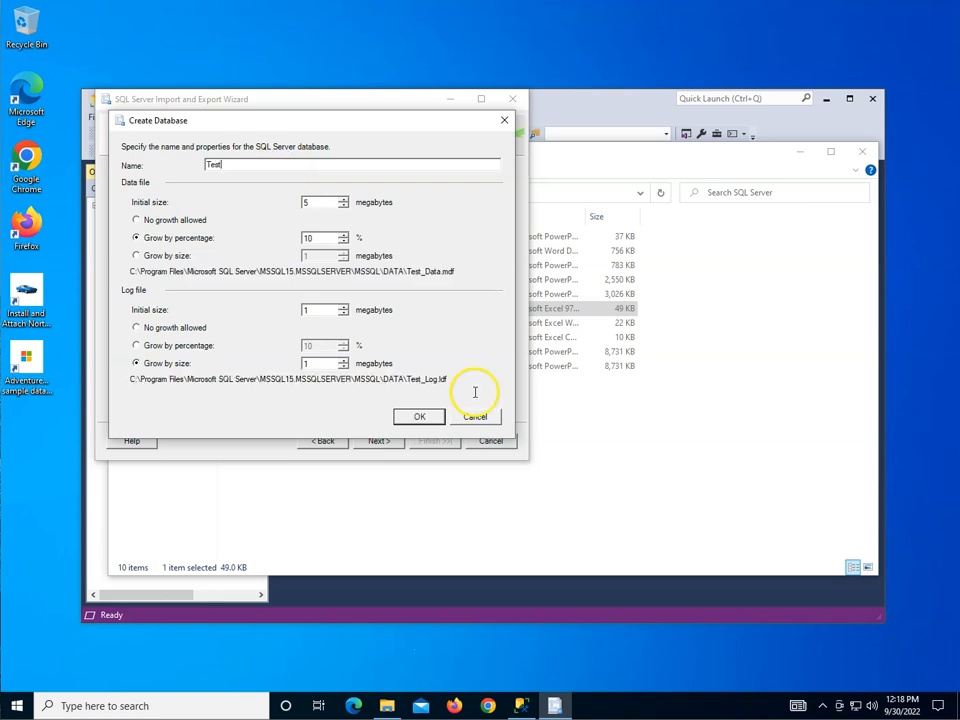
left_click(419, 418)
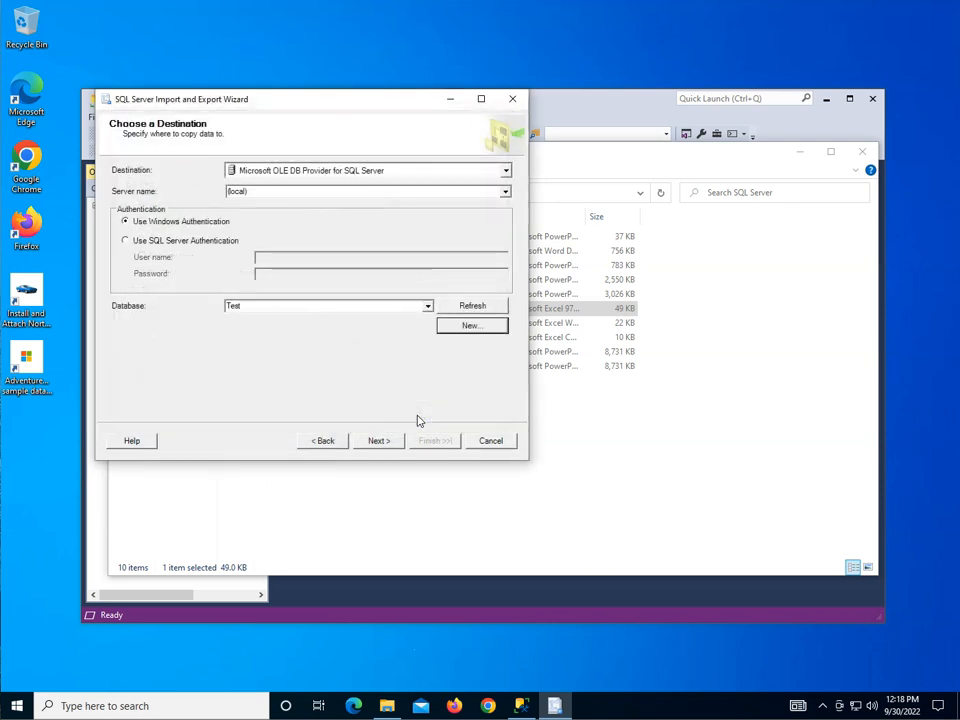
left_click(375, 442)
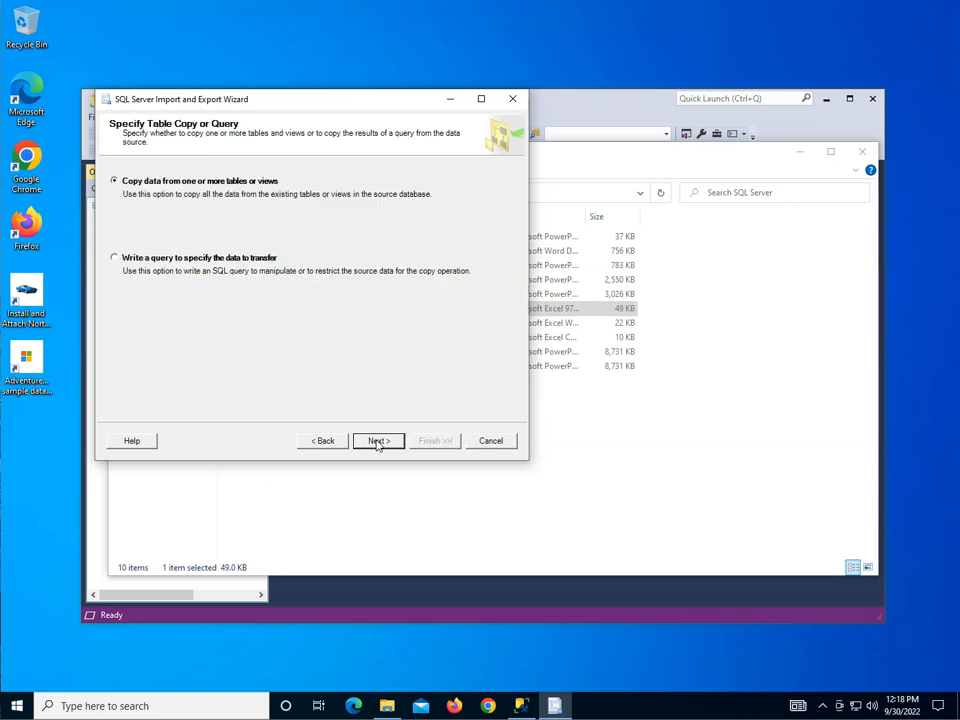
- Proceed with copying data from tables or views, and set the Zip column's type to nvarchar in the exceldata$ column mappings
left_click(377, 441)
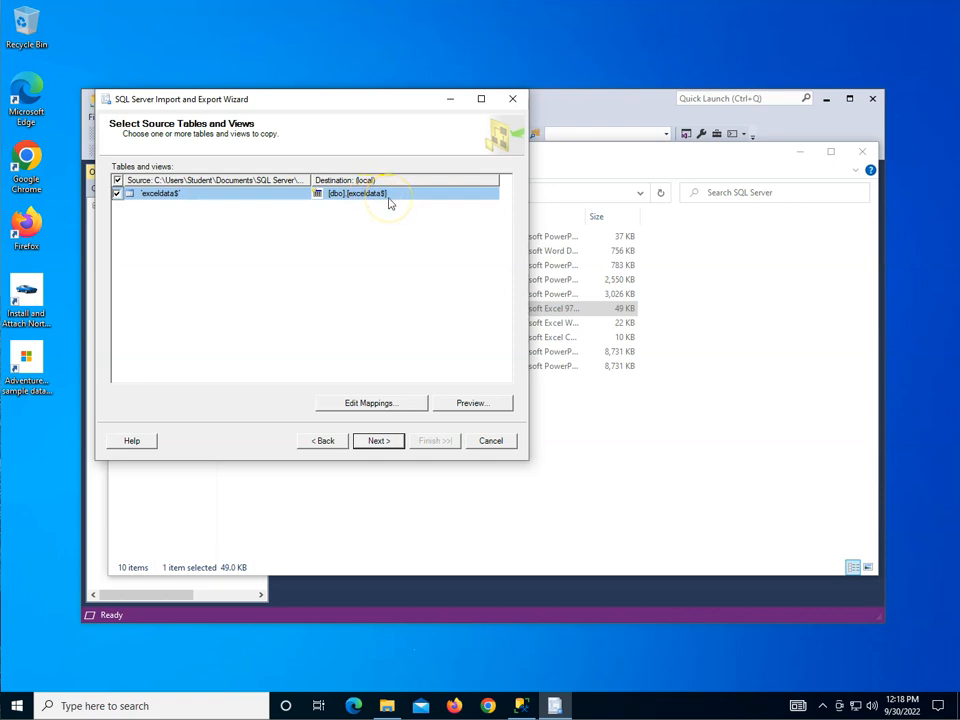
left_click(402, 404)
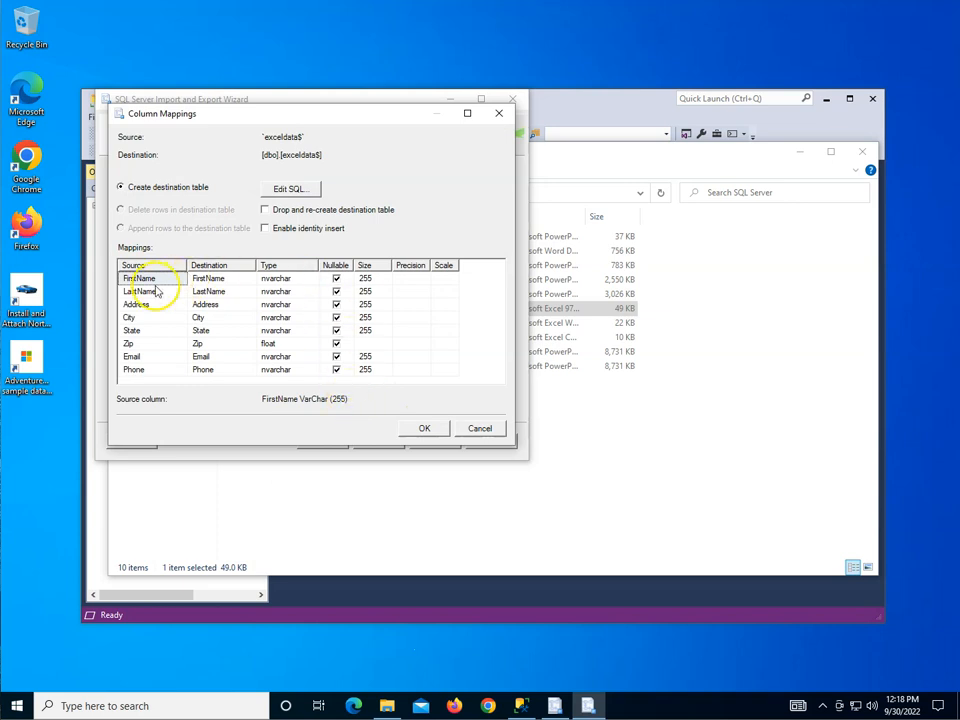
left_click(280, 344)
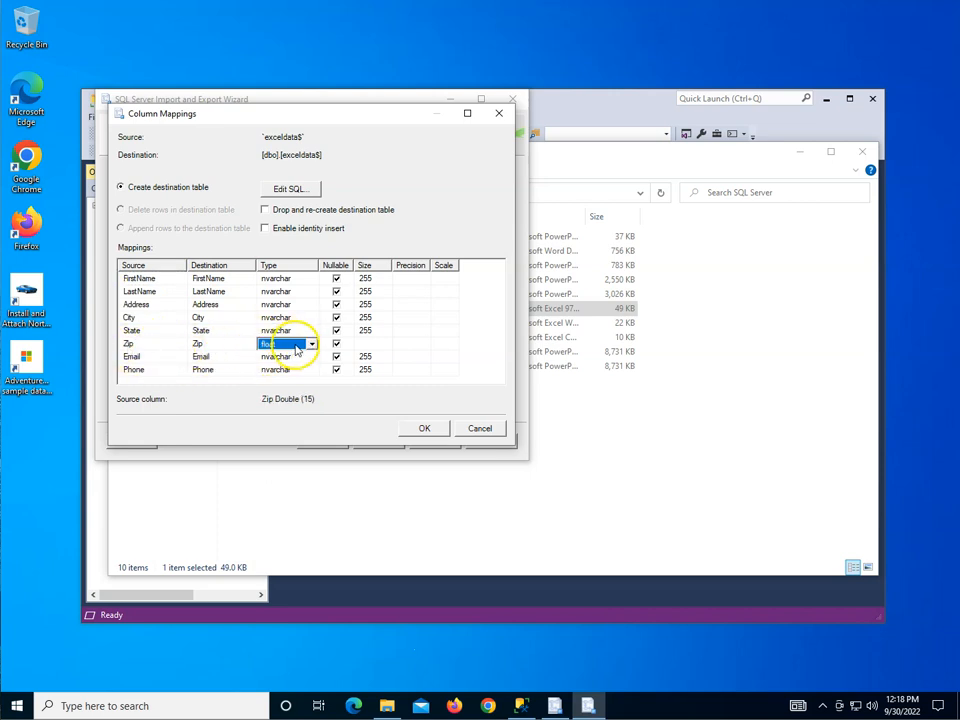
left_click(312, 344)
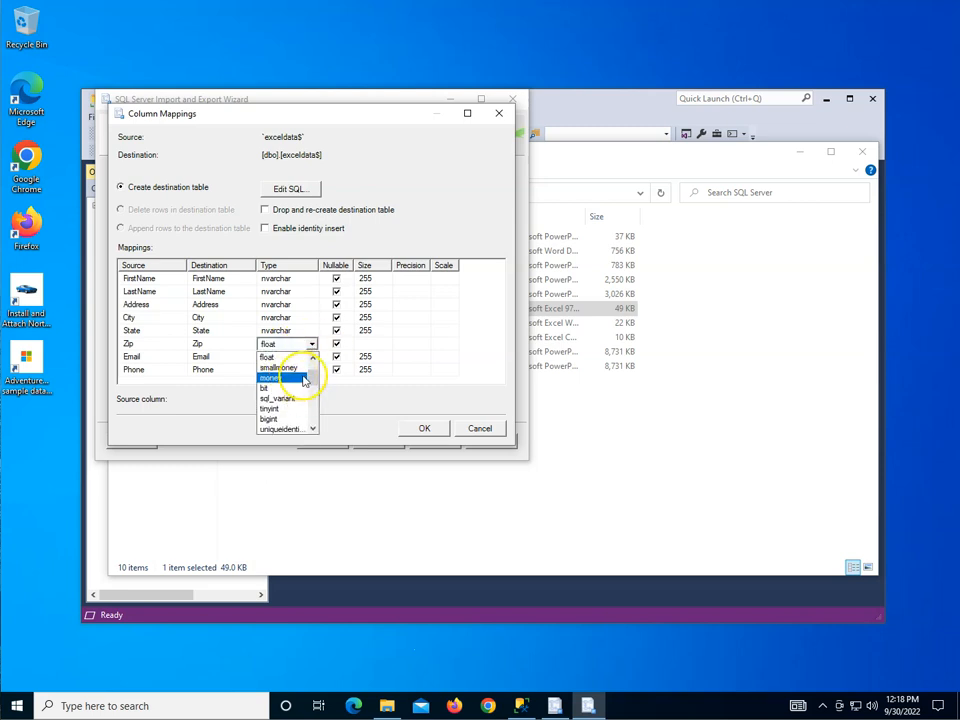
left_click(312, 428)
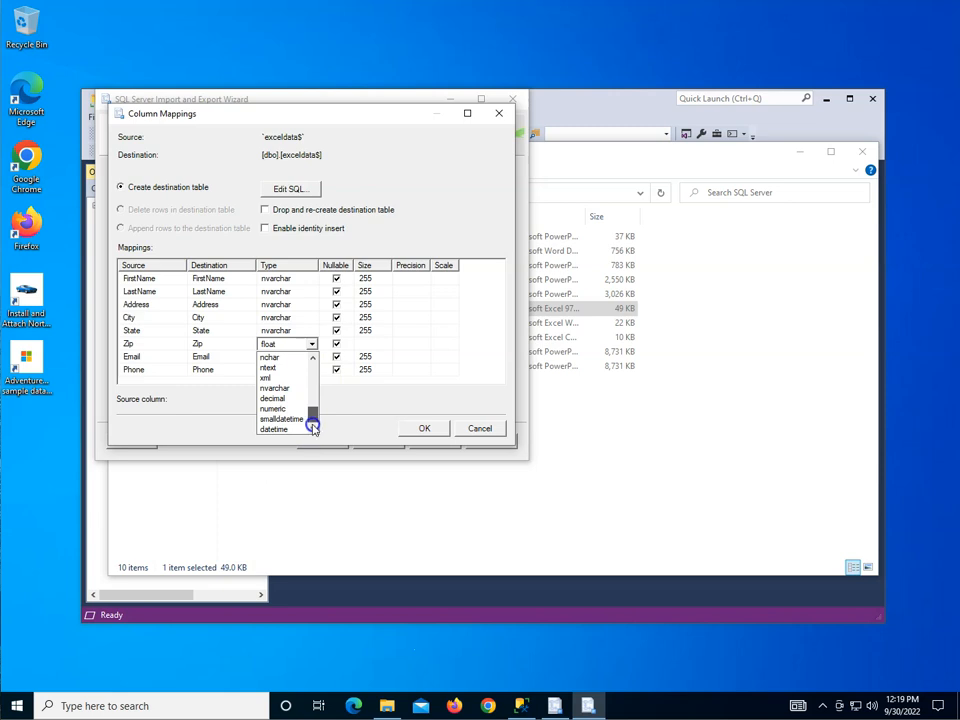
left_click(283, 388)
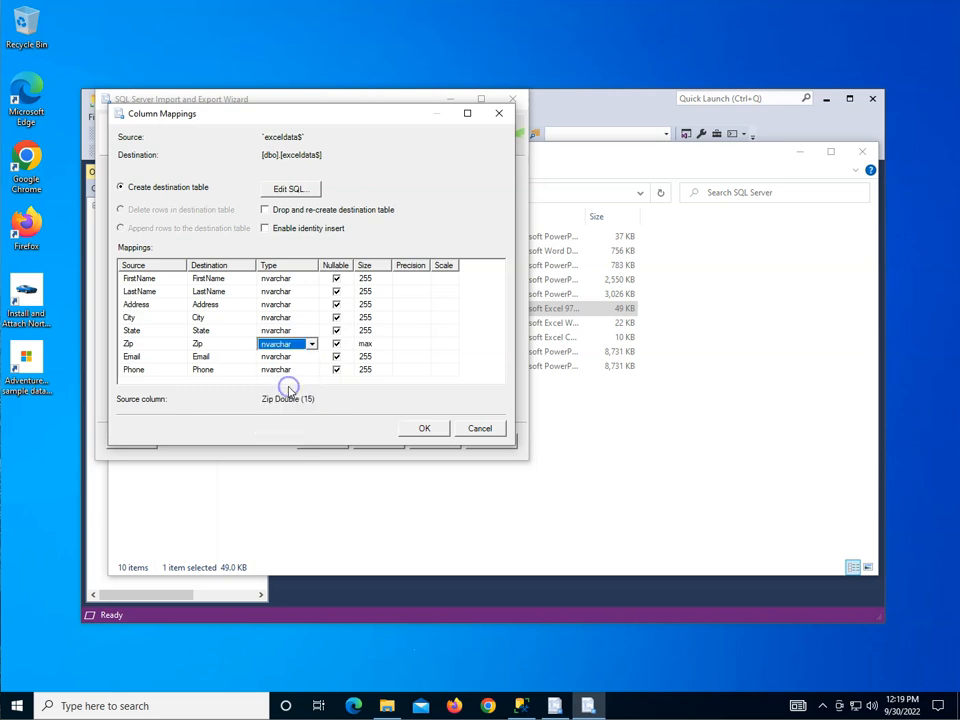
- Try to set the Zip column's size to 255
left_click(371, 344)
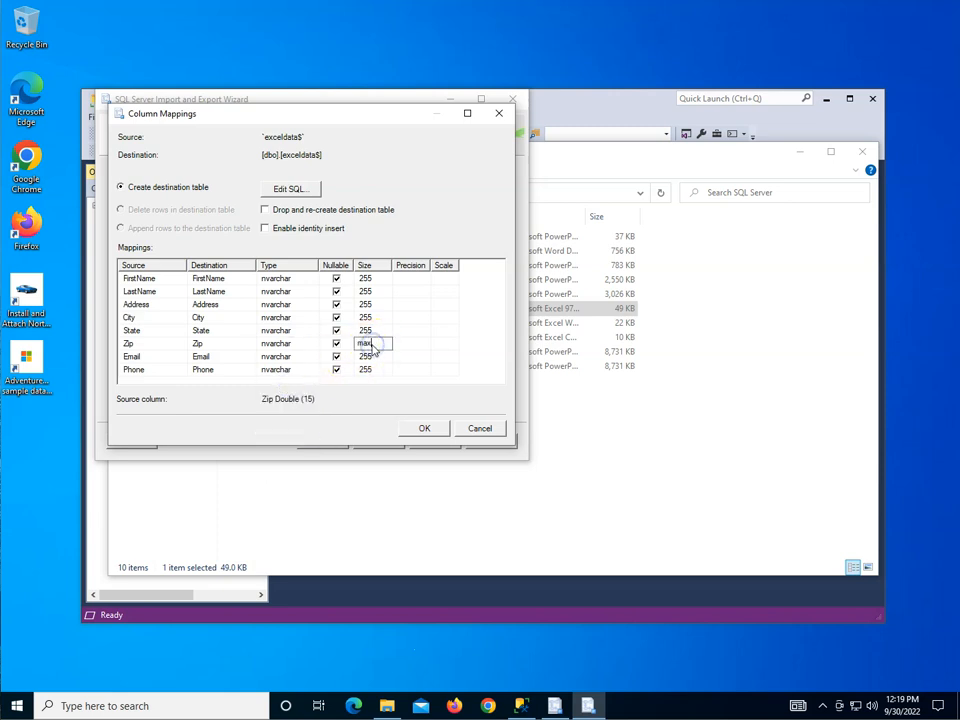
double_click(371, 344)
type("255")
key("Return")
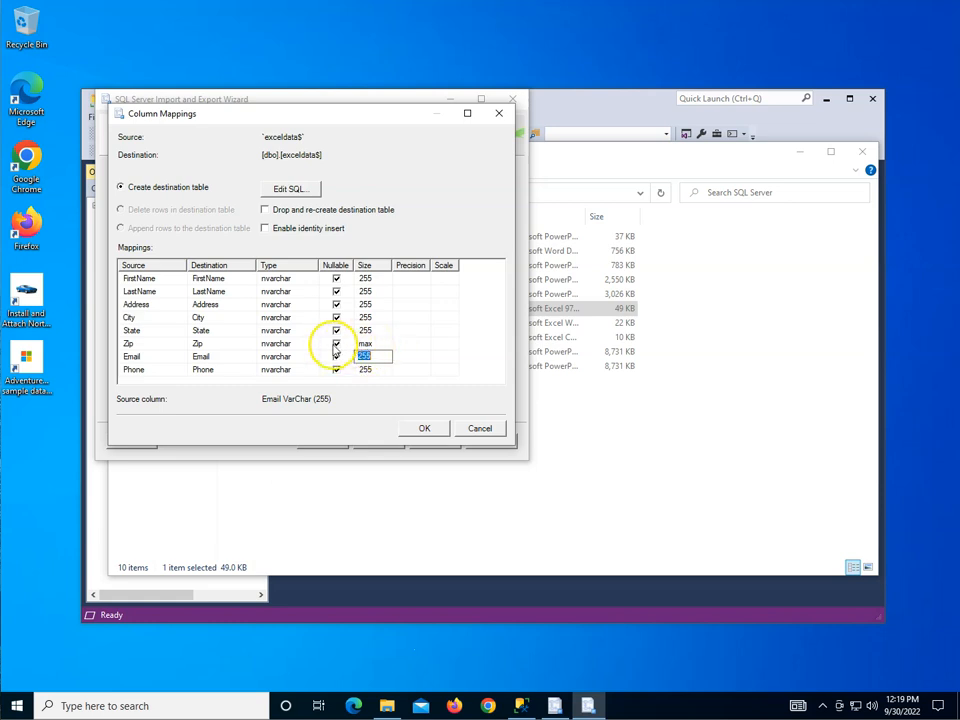
left_click(368, 343)
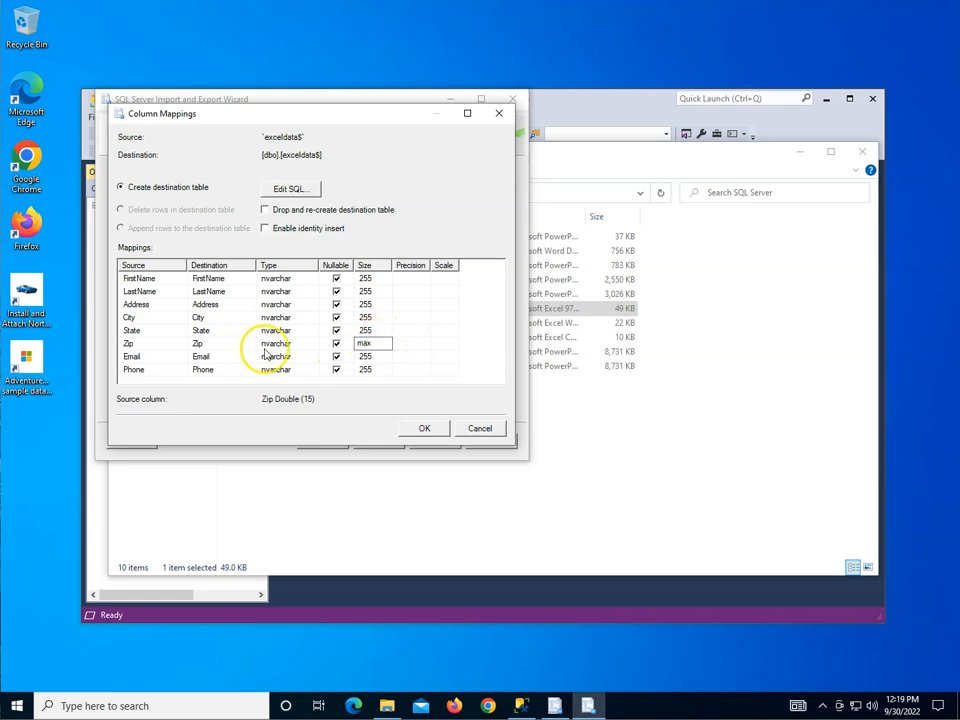
- Switch the Zip column's type to nchar, set its size to 255, and change the type back to nvarchar
left_click(294, 343)
left_click(290, 345)
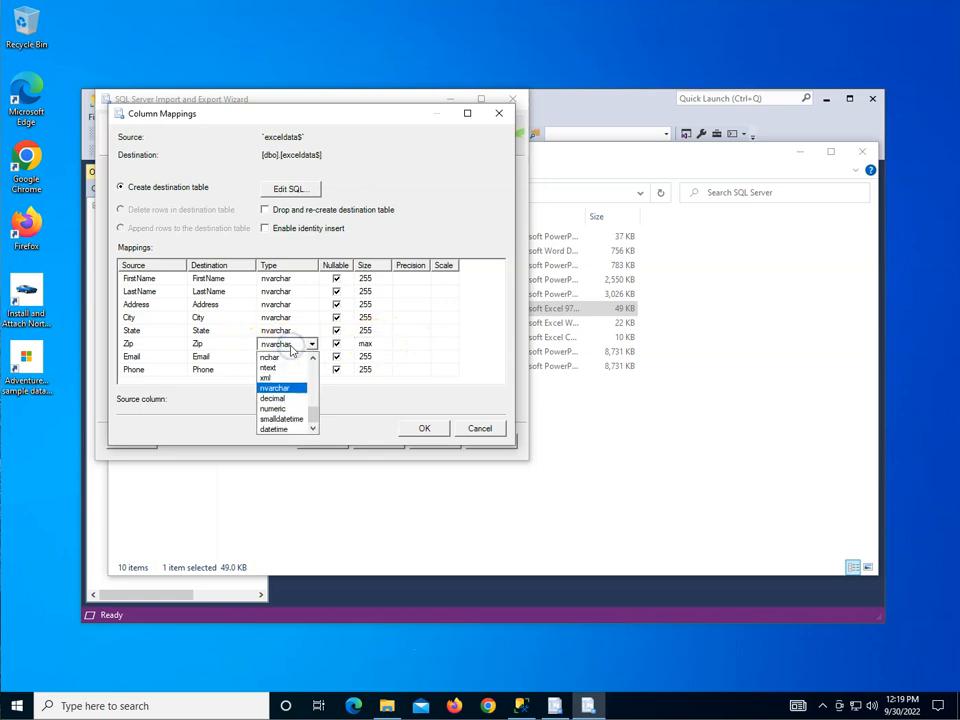
left_click(284, 358)
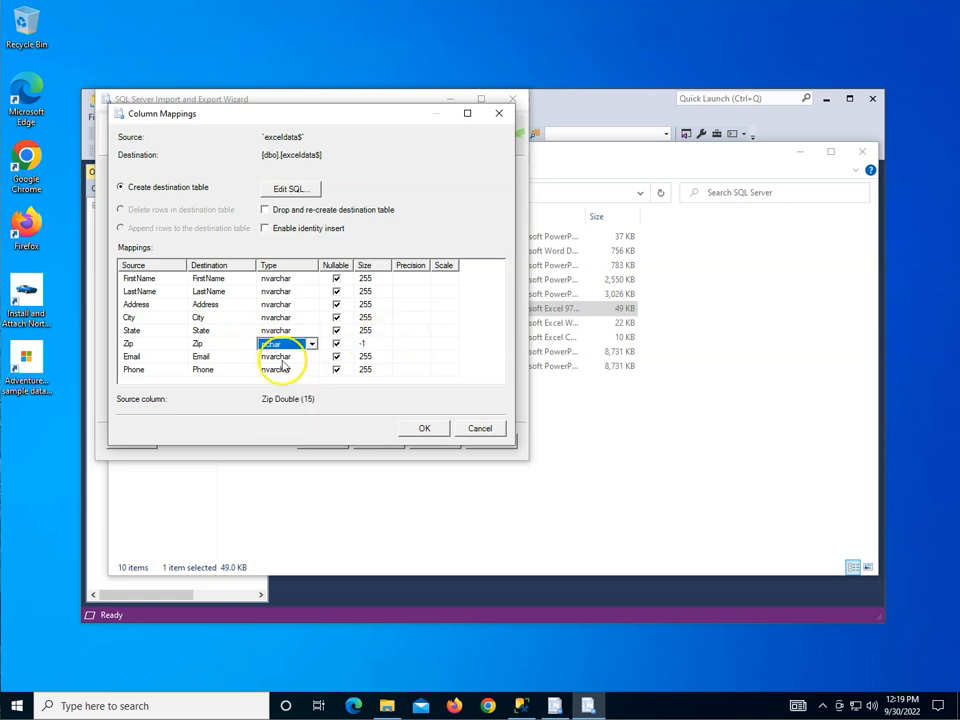
left_click(370, 344)
type("1")
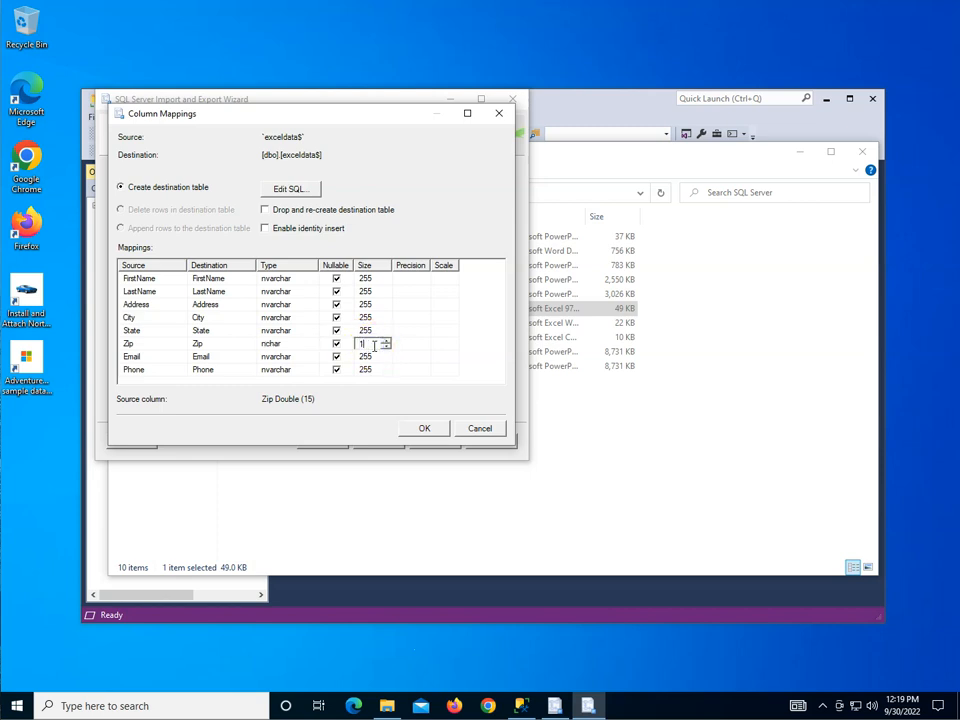
left_click(302, 344)
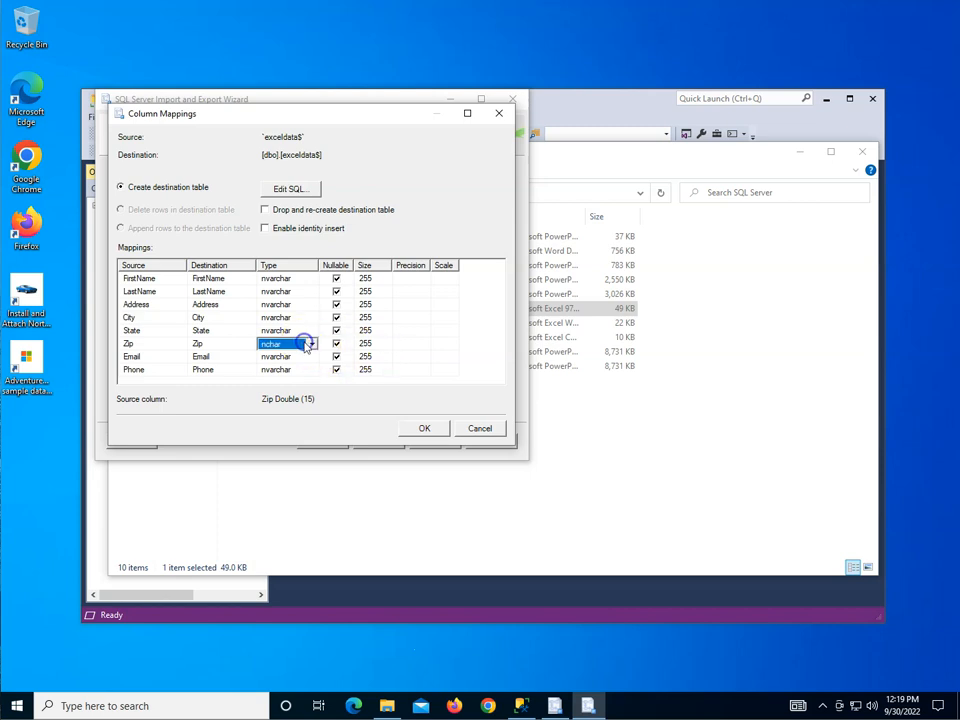
left_click(310, 344)
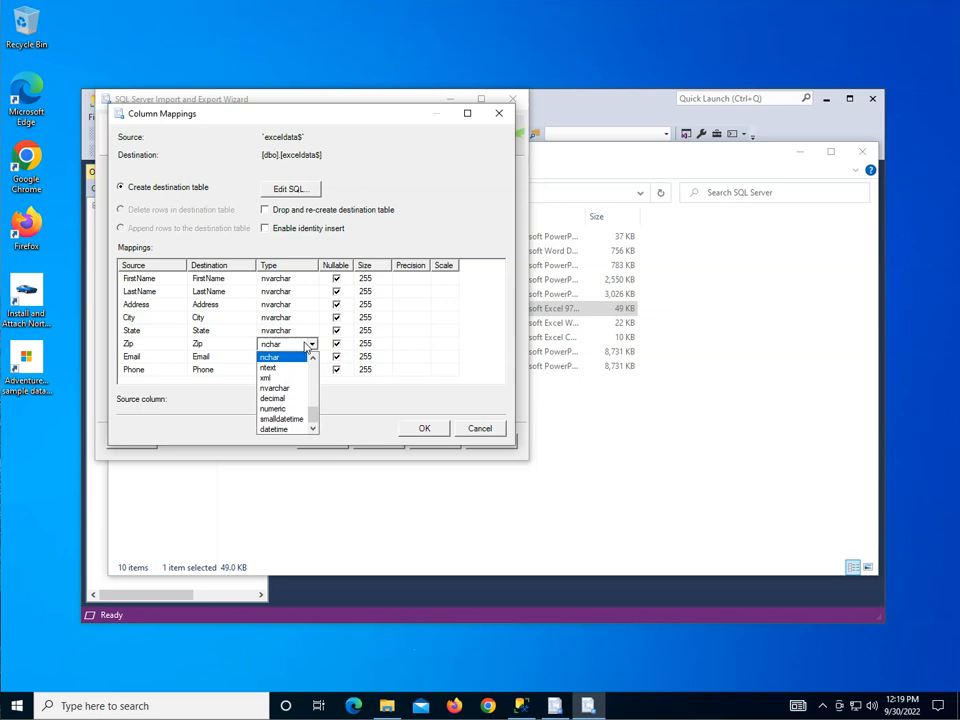
left_click(300, 388)
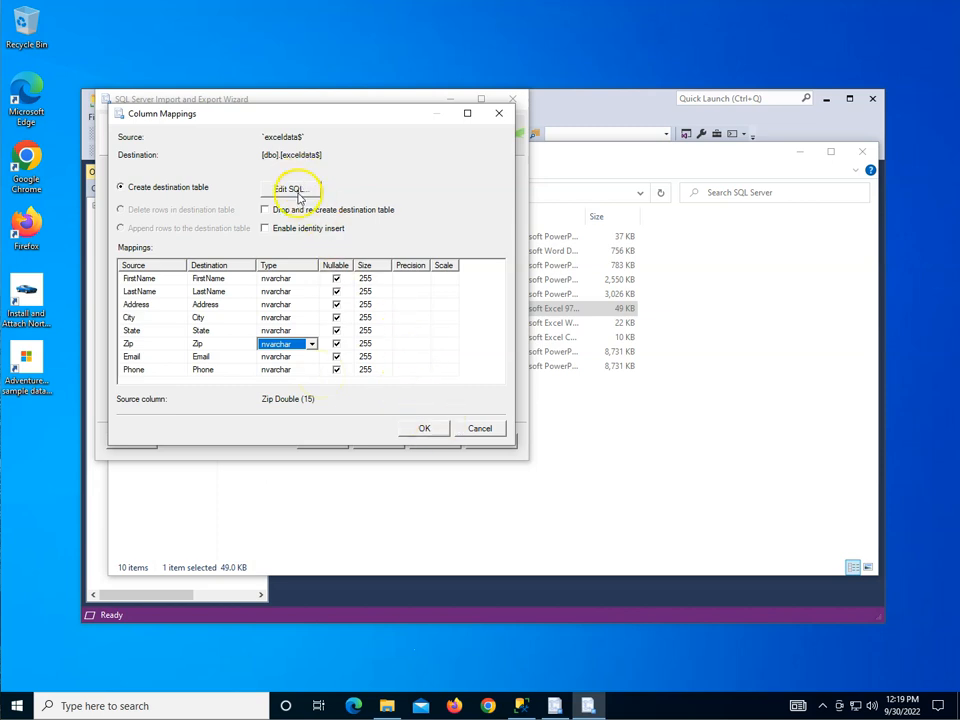
- Check the Create Table SQL statement without editing it, accept the column mappings, and continue to the data type mapping review
left_click(293, 190)
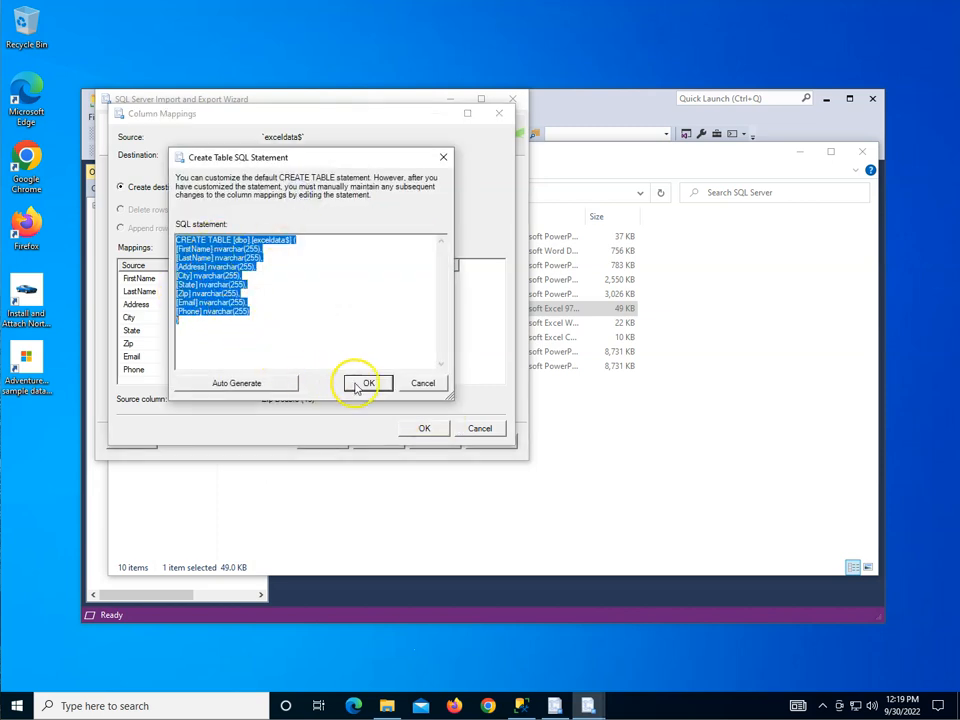
left_click(413, 384)
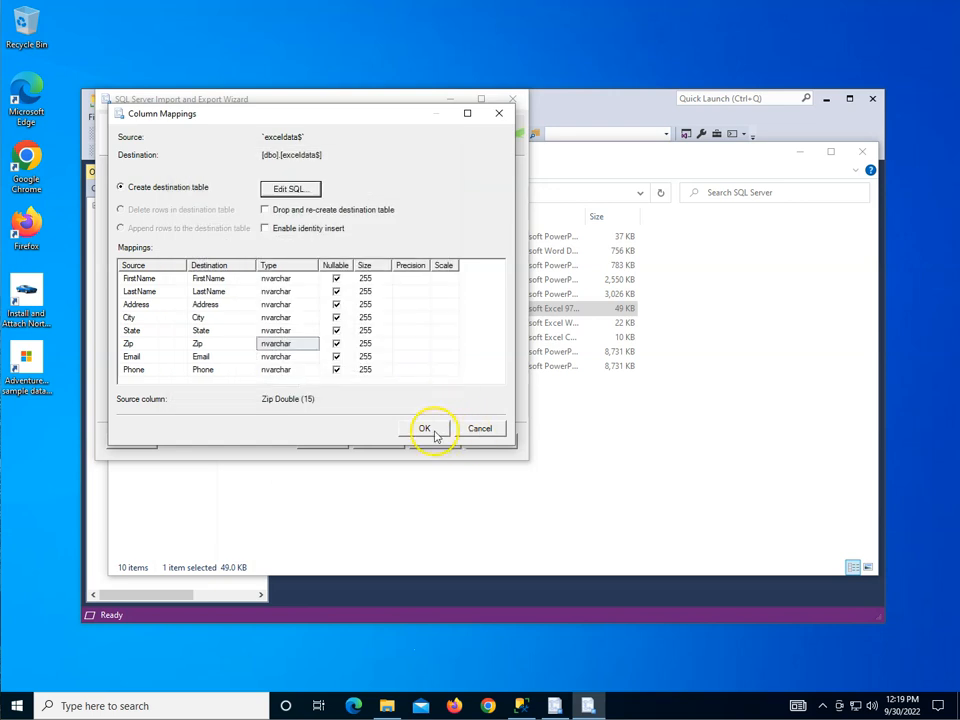
left_click(425, 429)
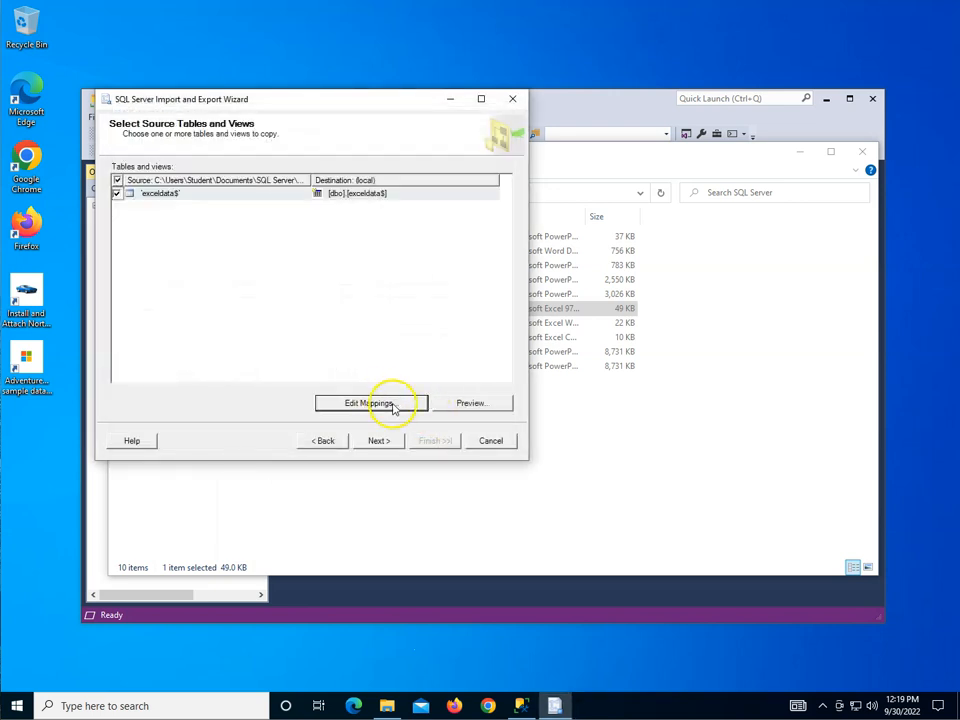
left_click(384, 441)
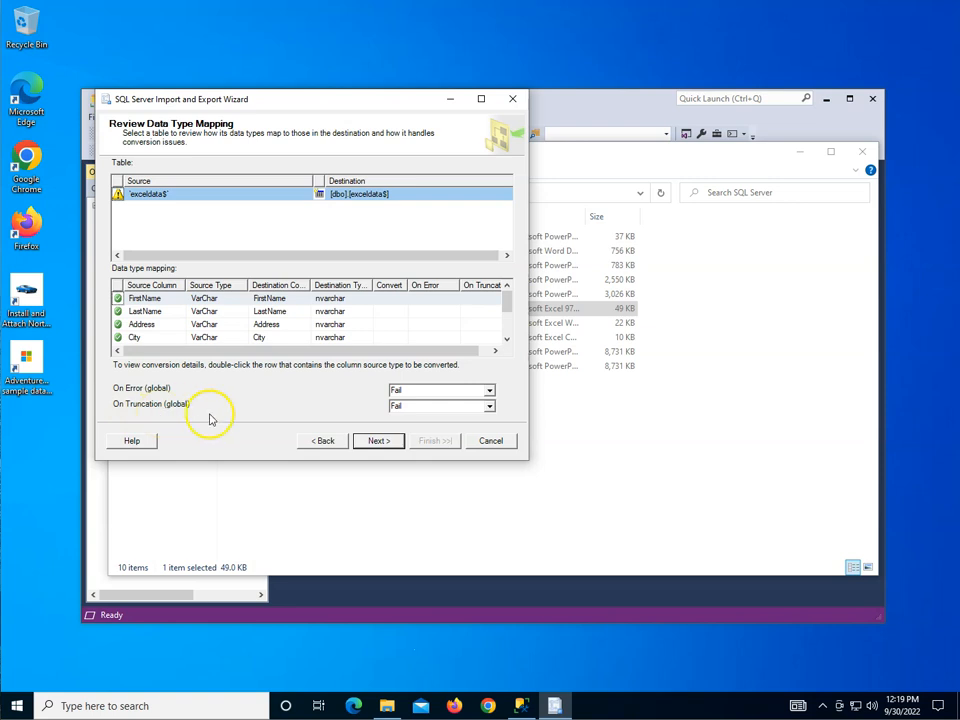
- Keep Fail for global errors and truncation, and run the import immediately without saving an SSIS package
left_click(487, 391)
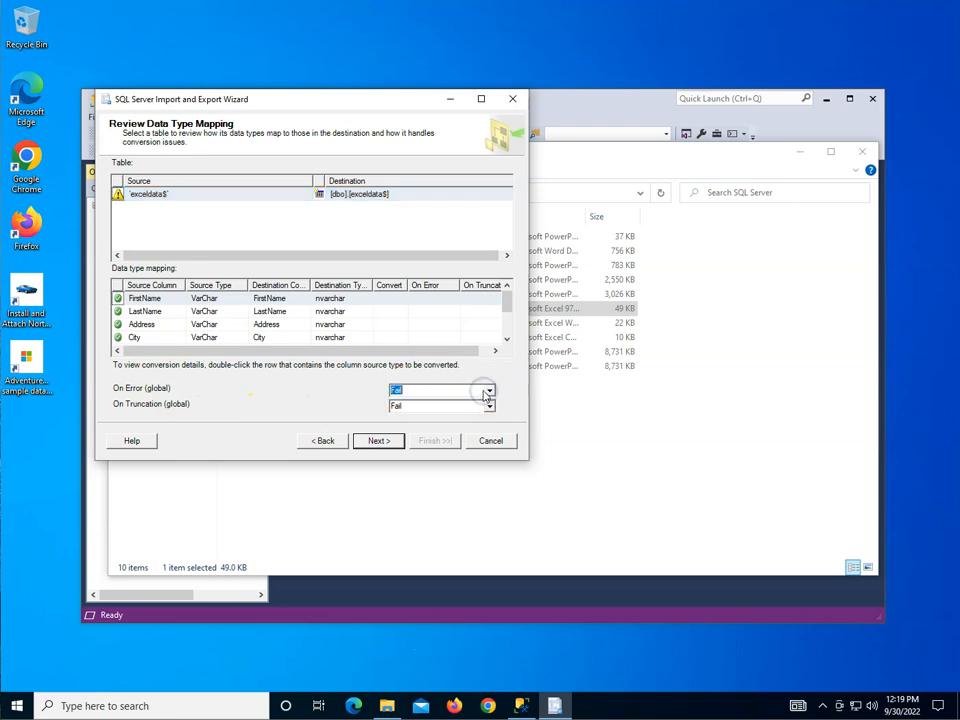
left_click(489, 392)
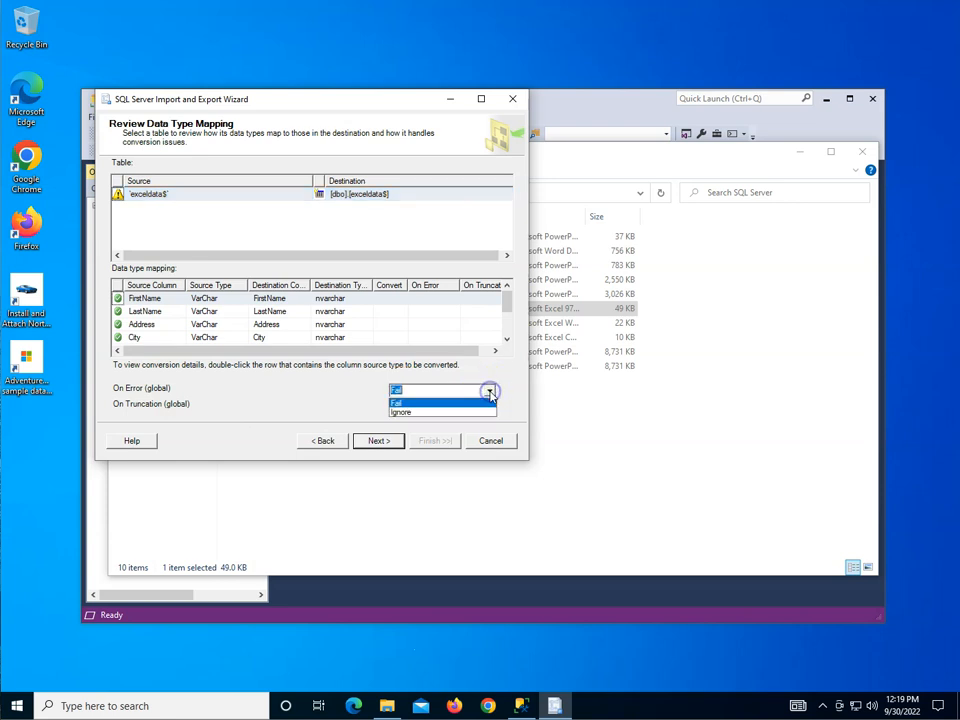
left_click(488, 394)
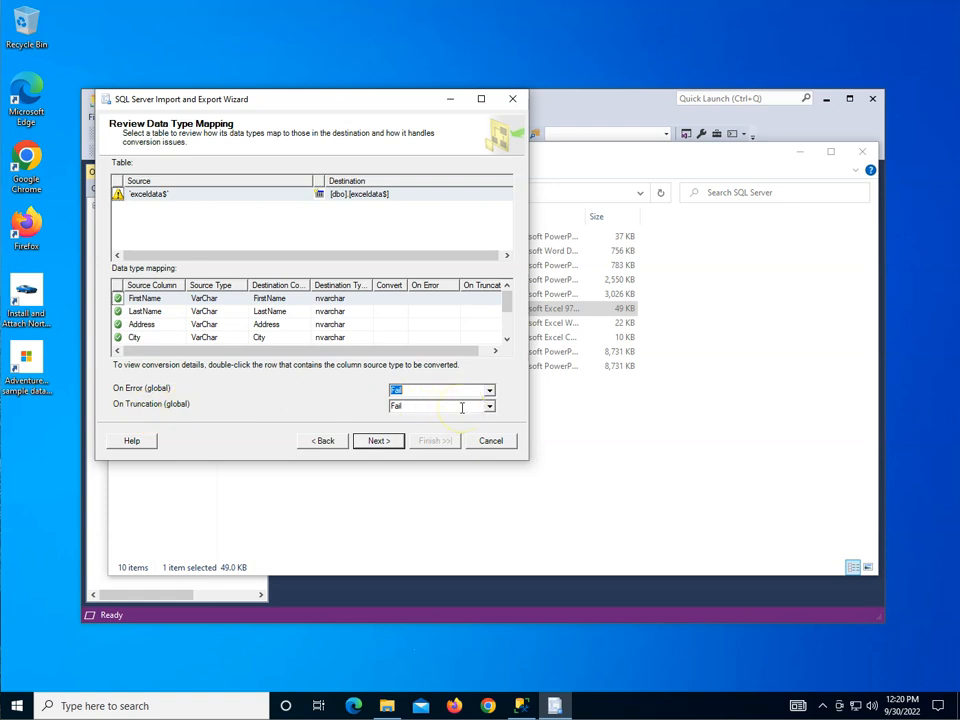
left_click(384, 440)
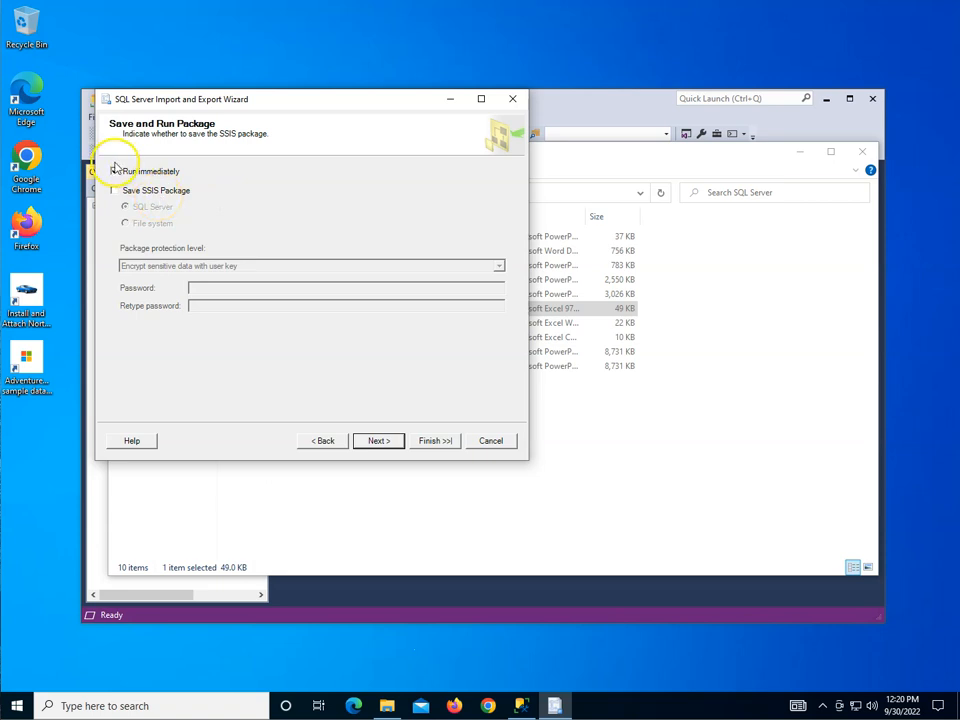
left_click(394, 436)
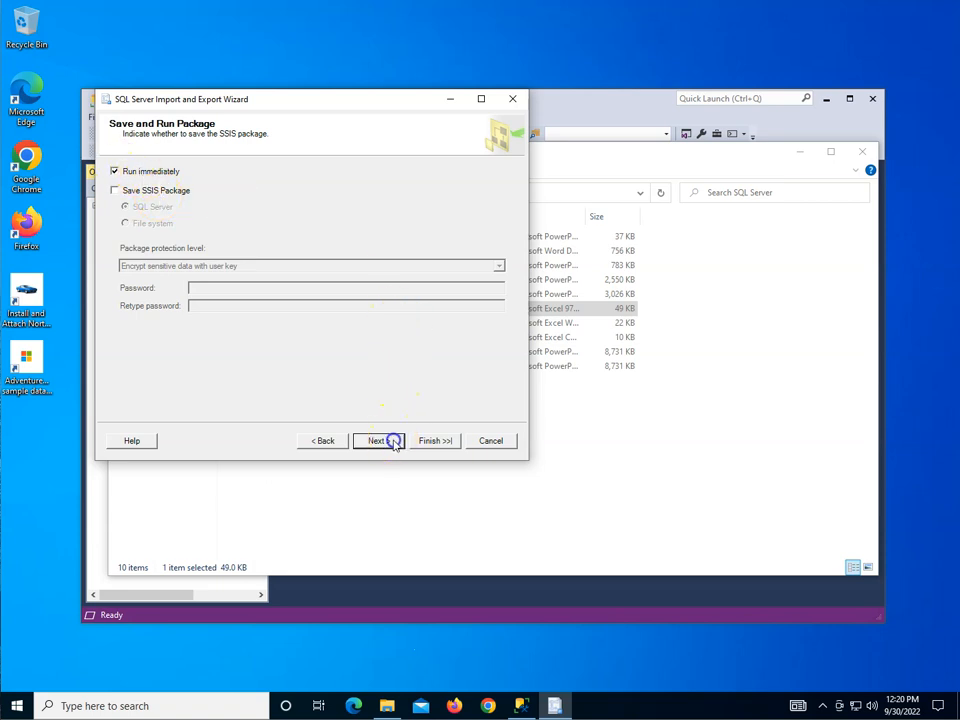
left_click(440, 443)
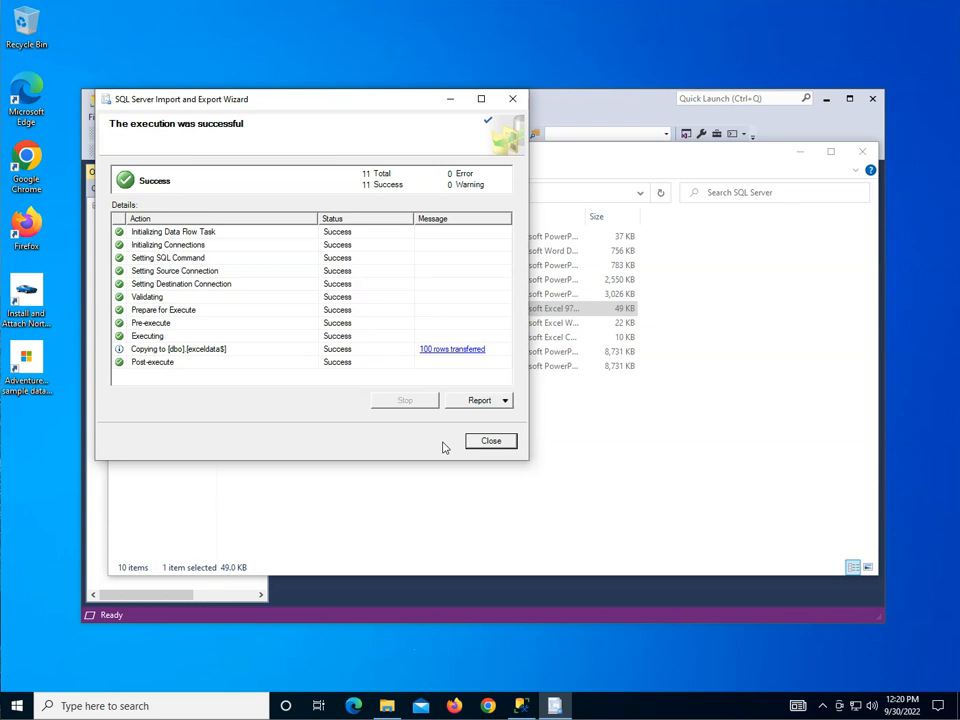
- Close the finished import wizard and the SQL Server folder window, and expand the Test database down to its tables
left_click(503, 440)
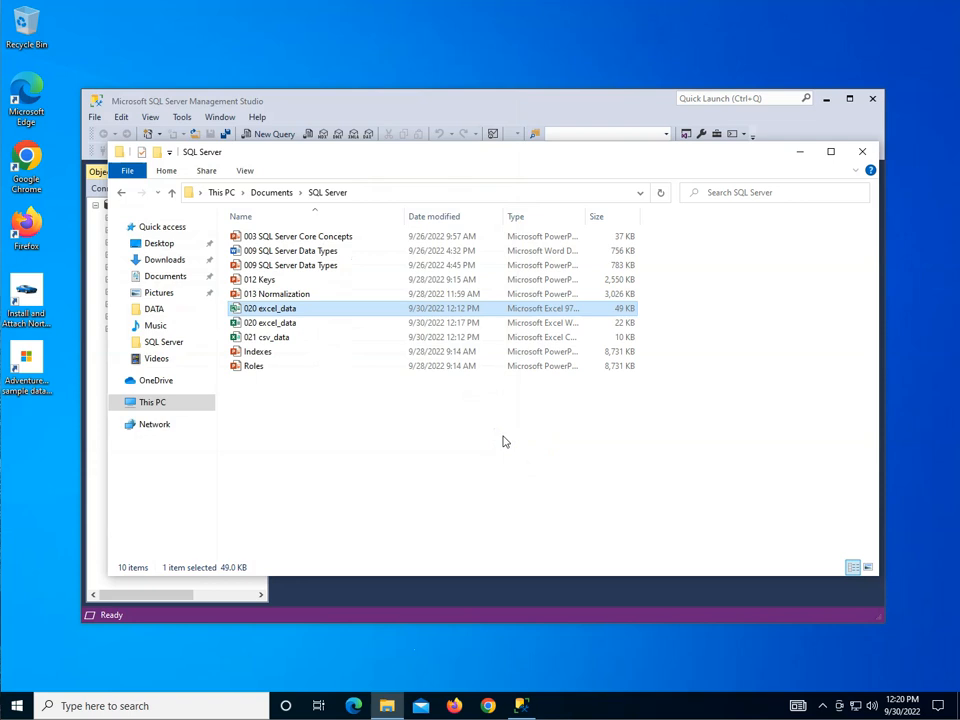
left_click(862, 151)
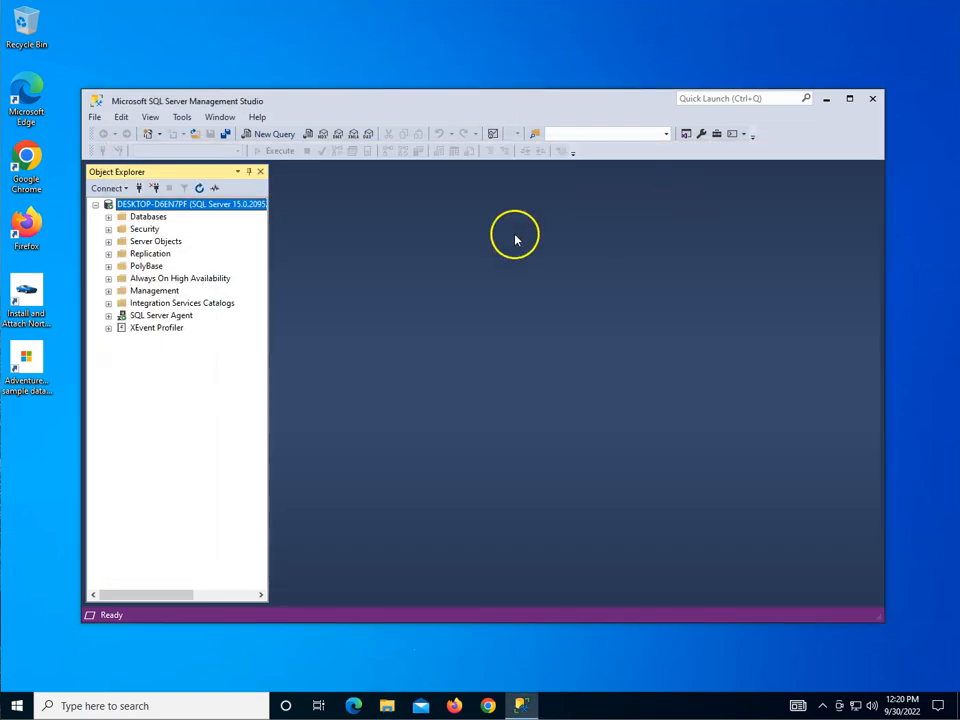
double_click(148, 217)
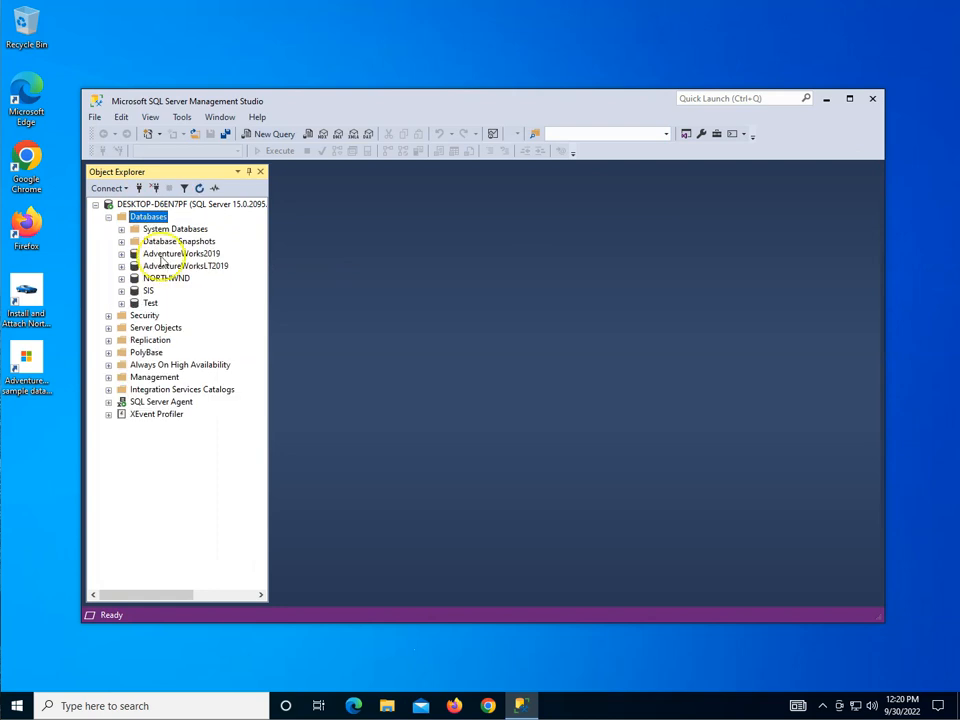
double_click(150, 302)
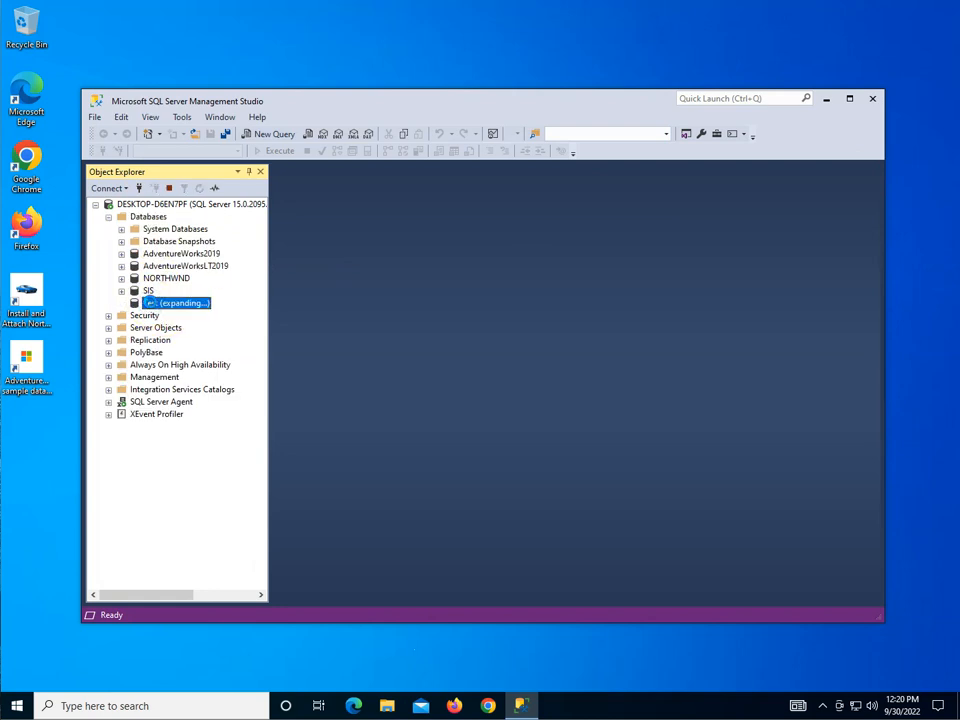
double_click(163, 328)
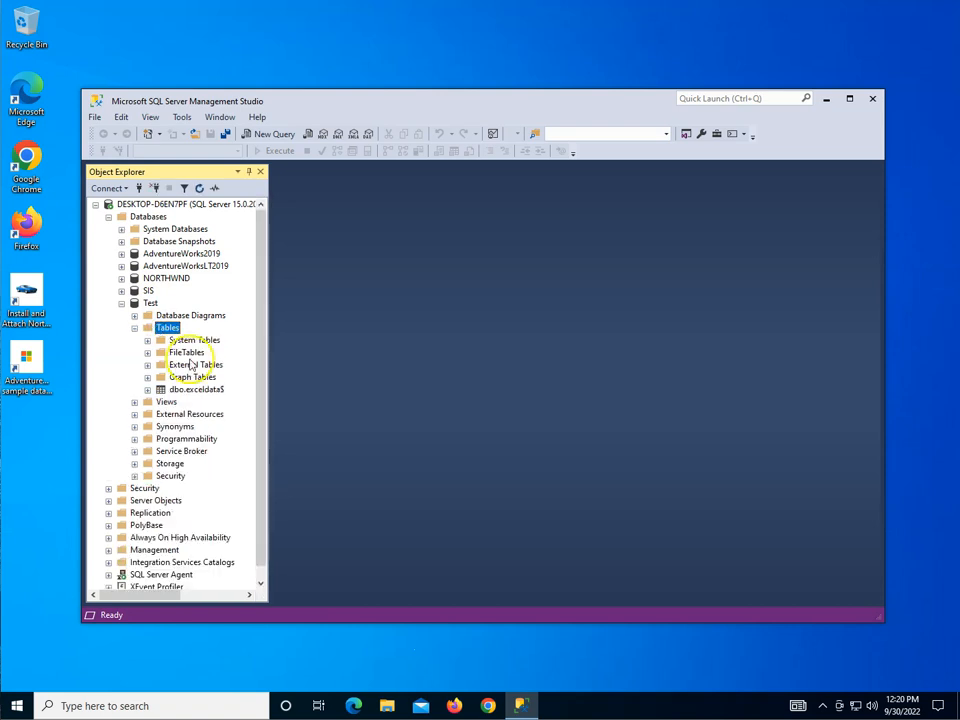
- Query the top 1000 rows of the imported dbo.exceldata$ table in the Test database
left_click(196, 389)
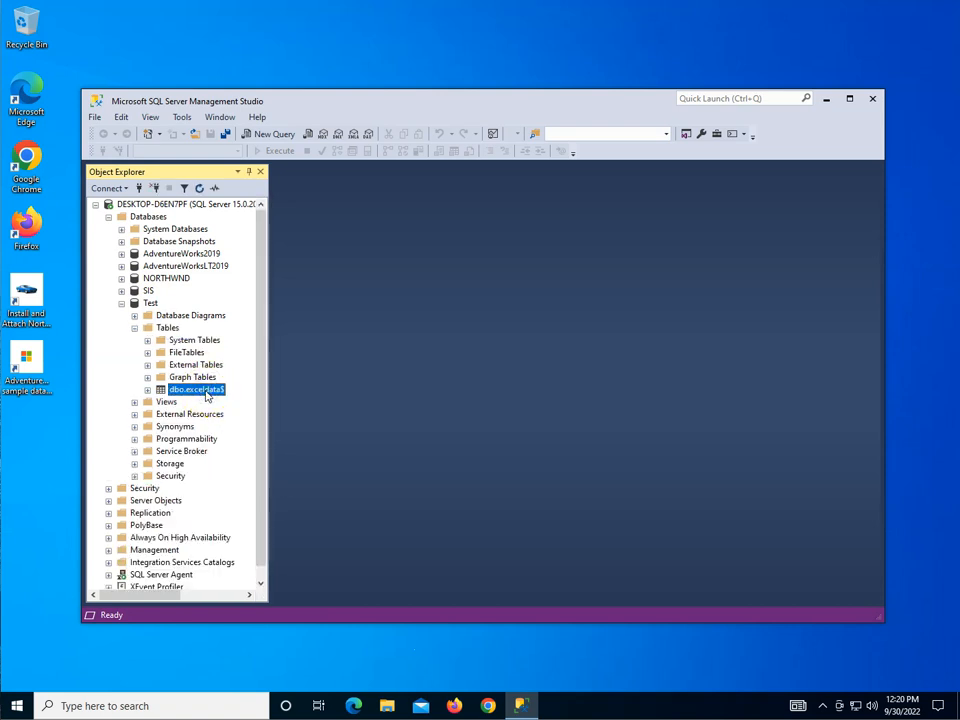
right_click(205, 392)
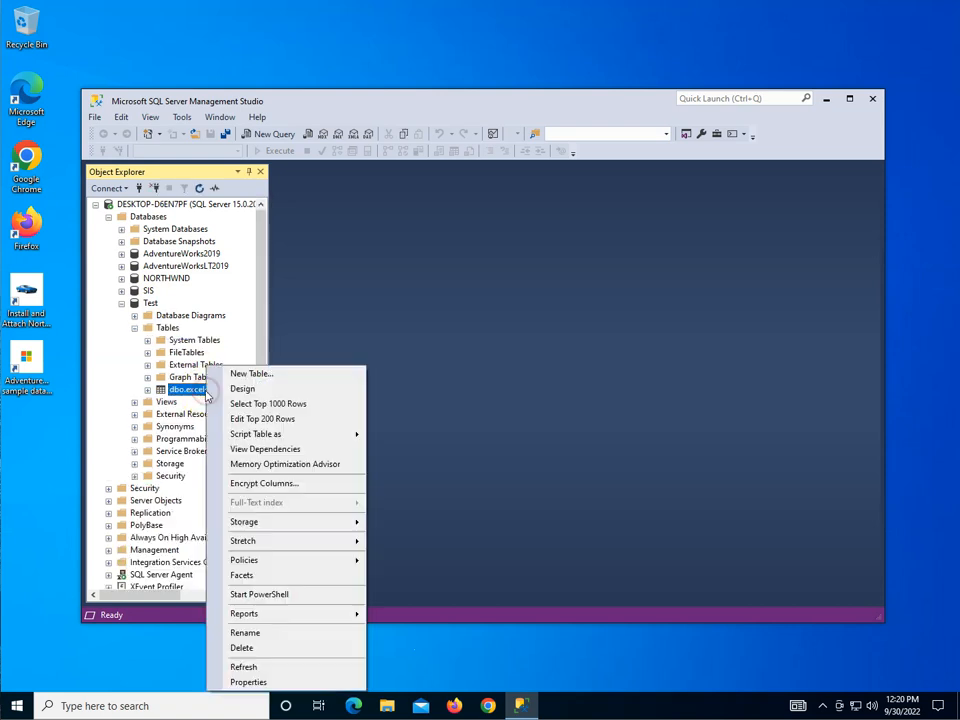
left_click(265, 404)
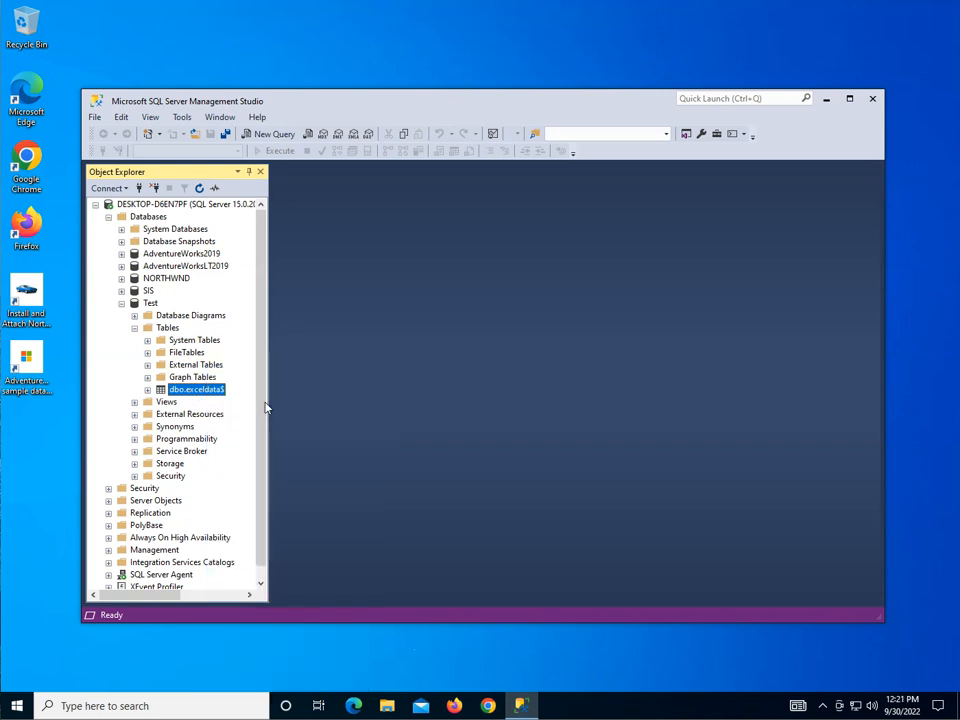